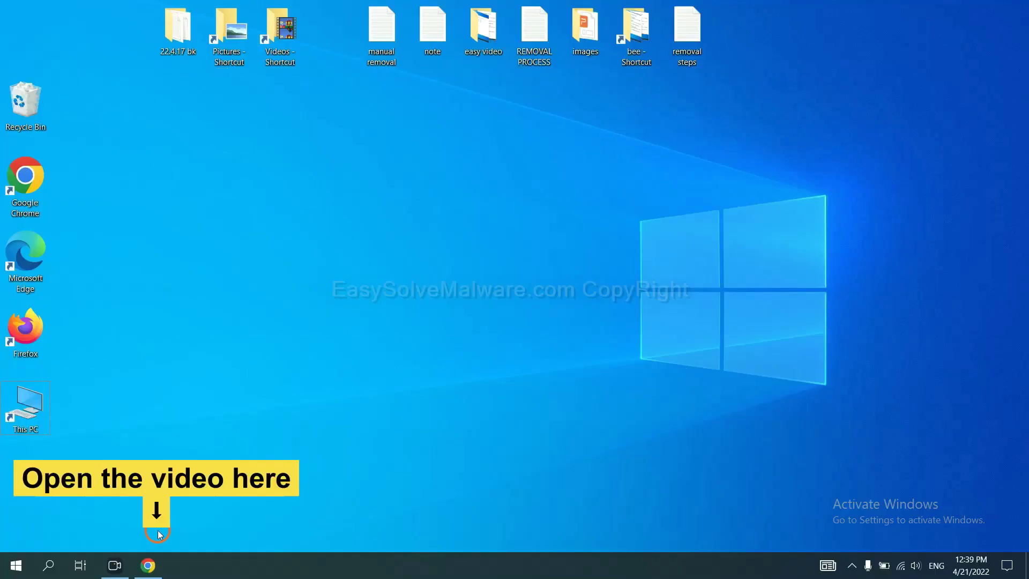
From the video's EasySolveMalware removal guide link, download SpyHunter for Windows in Chrome.
click(159, 564)
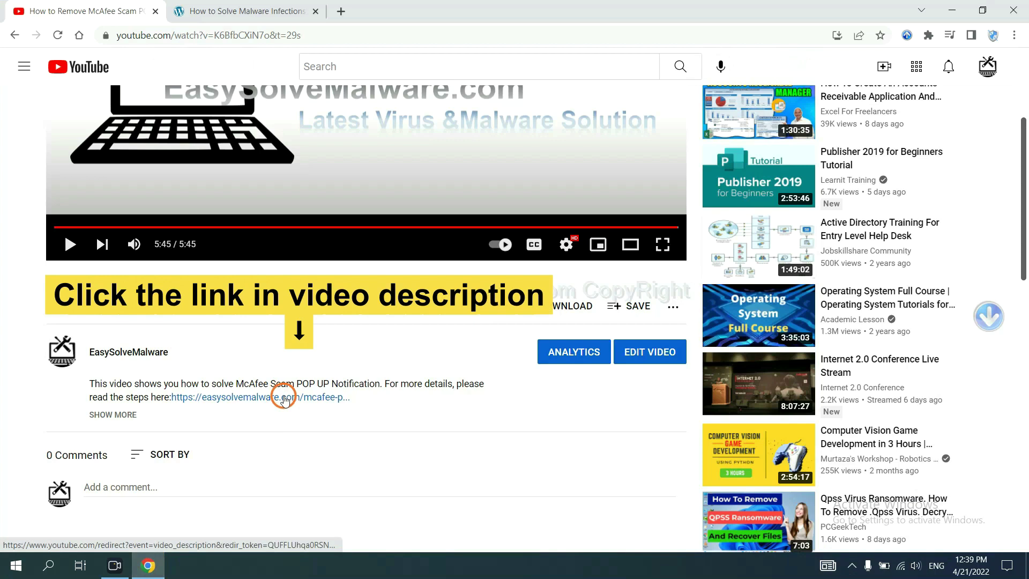
click(284, 398)
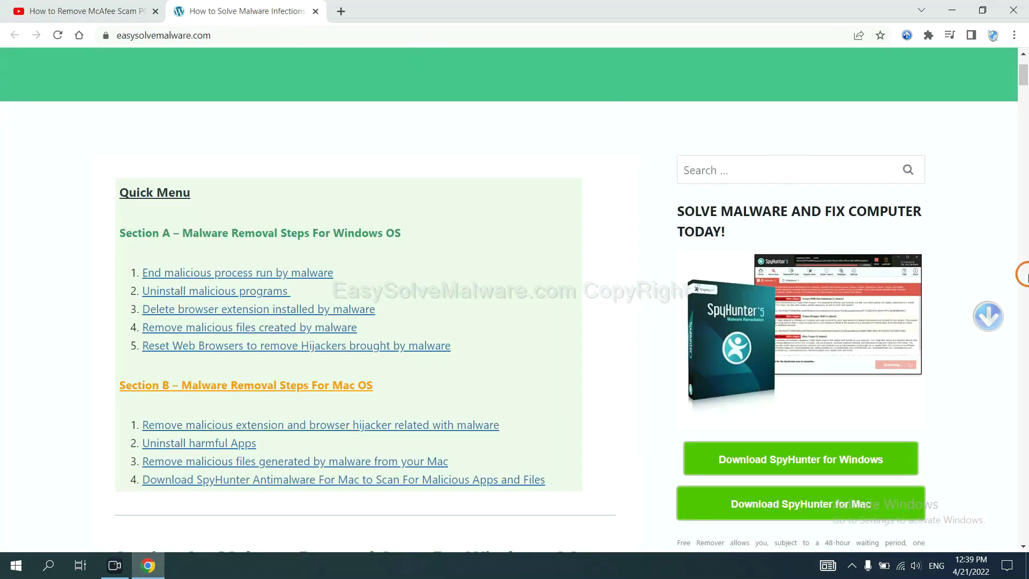
scroll(1026, 276, down, 4)
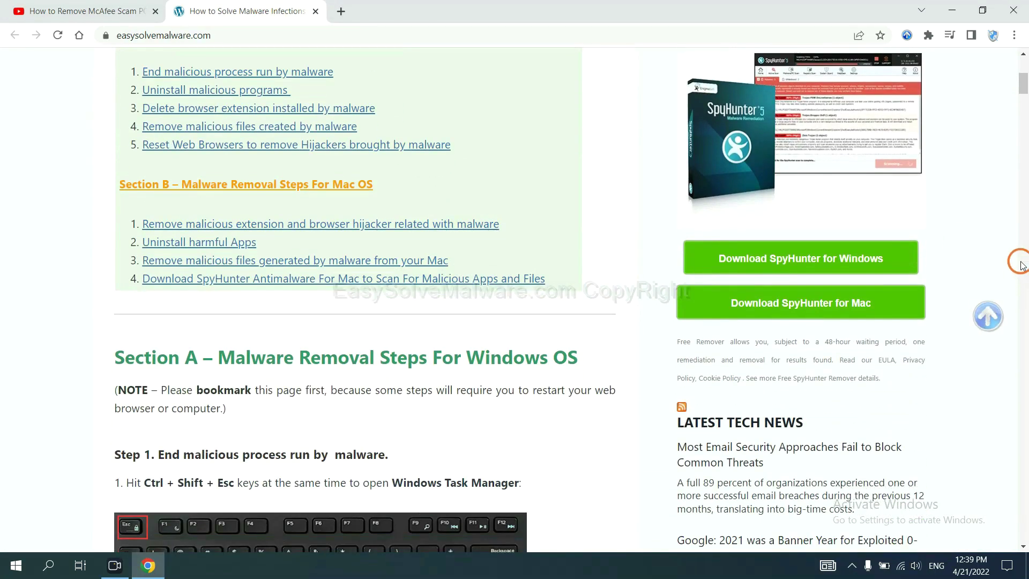
click(872, 256)
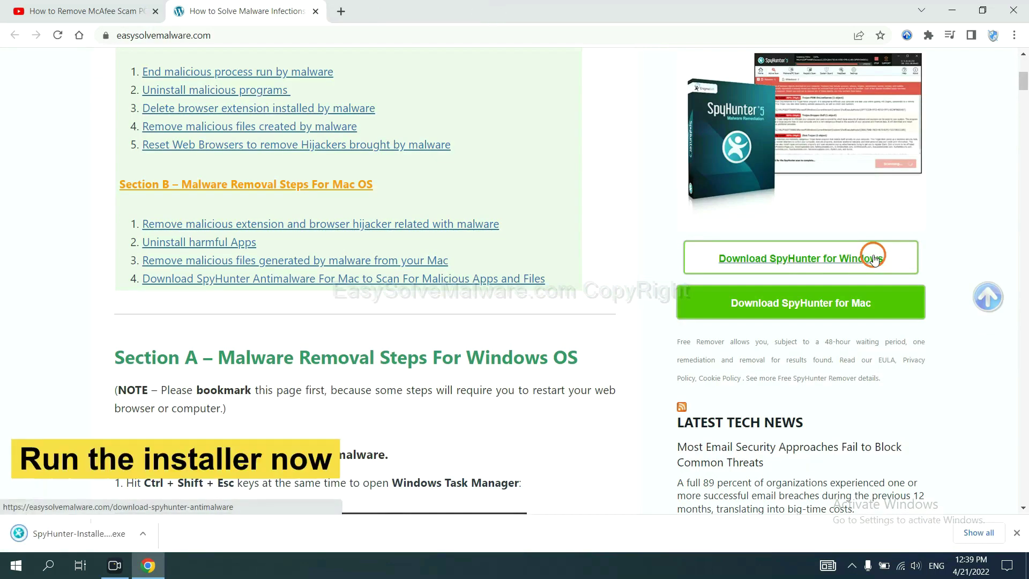
Run the SpyHunter 5 installer in English, accept the EULA and Privacy Policy, and start installing.
click(65, 536)
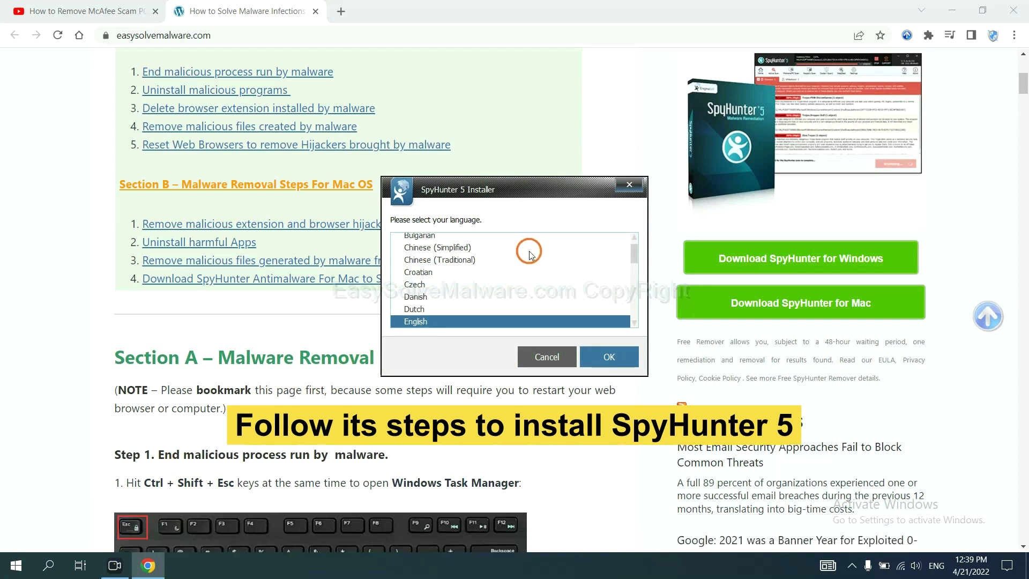
click(593, 357)
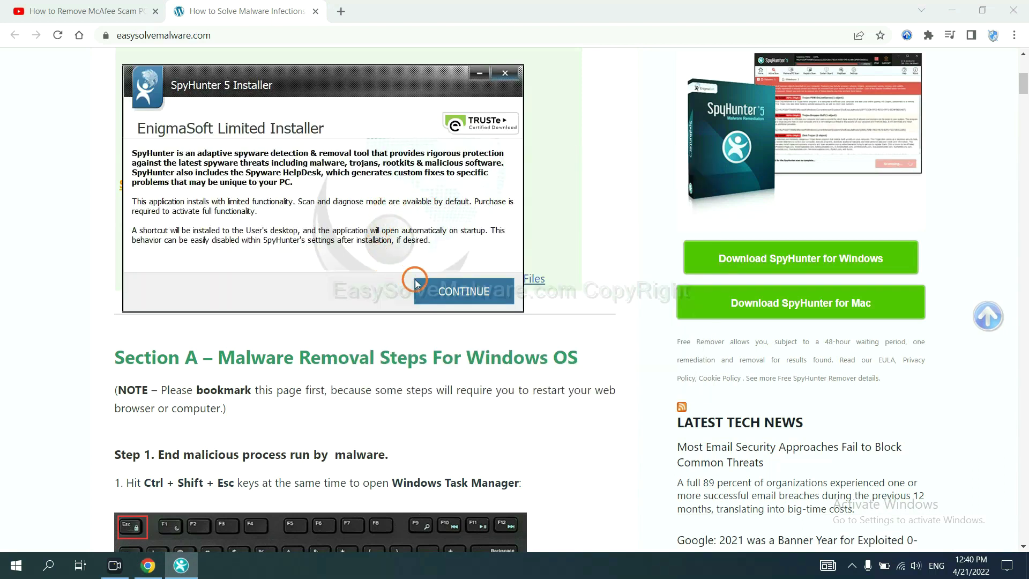
click(437, 292)
click(331, 257)
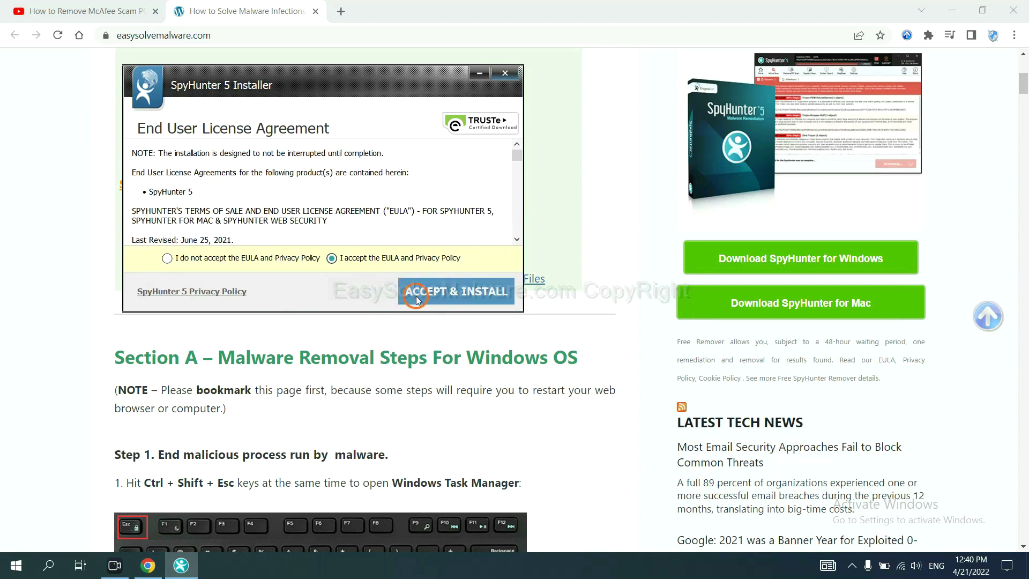
click(416, 298)
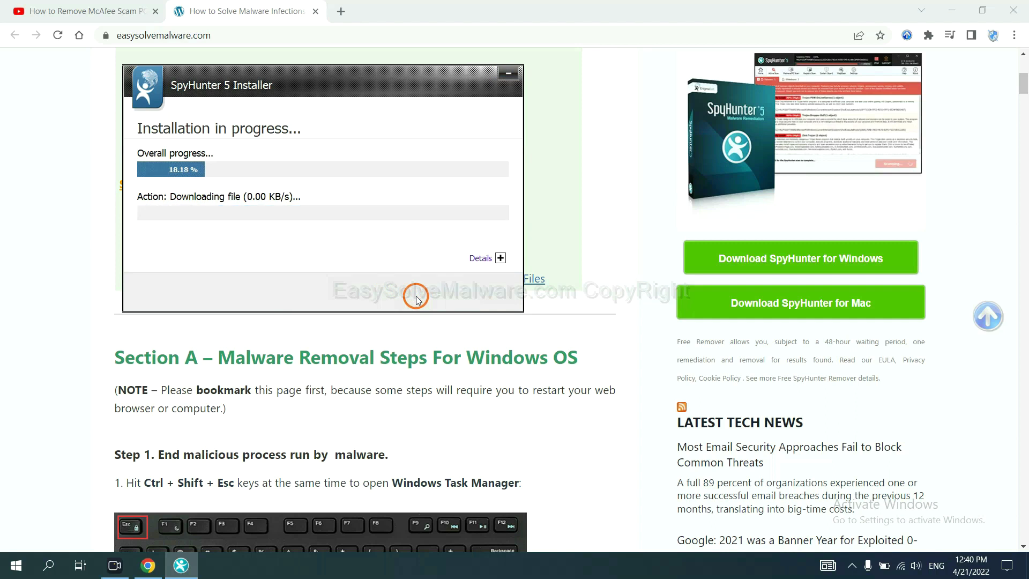
Dismiss the setup message, run a SpyHunter scan, and continue past unknown object remove360.bat.
click(507, 361)
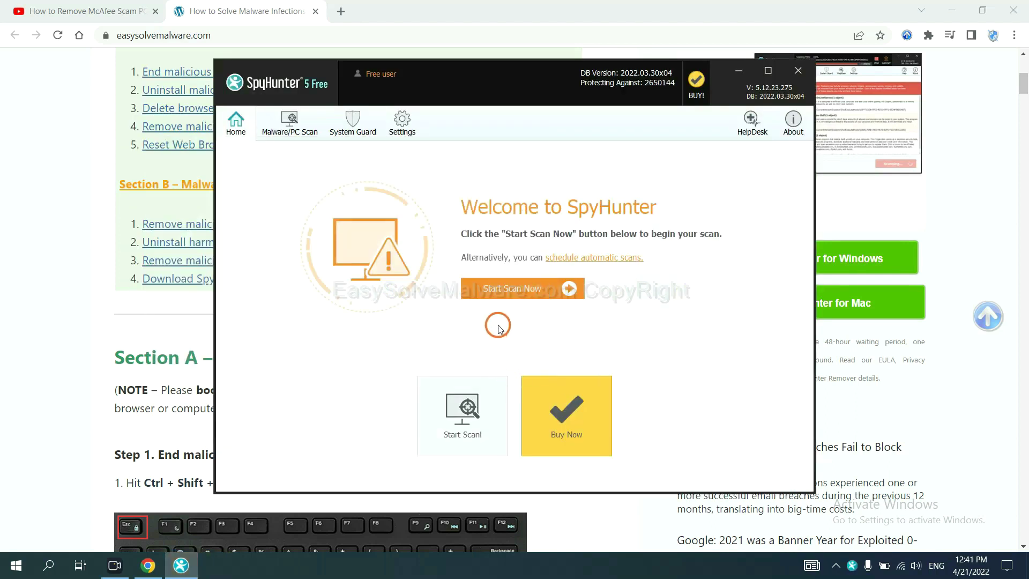
click(506, 292)
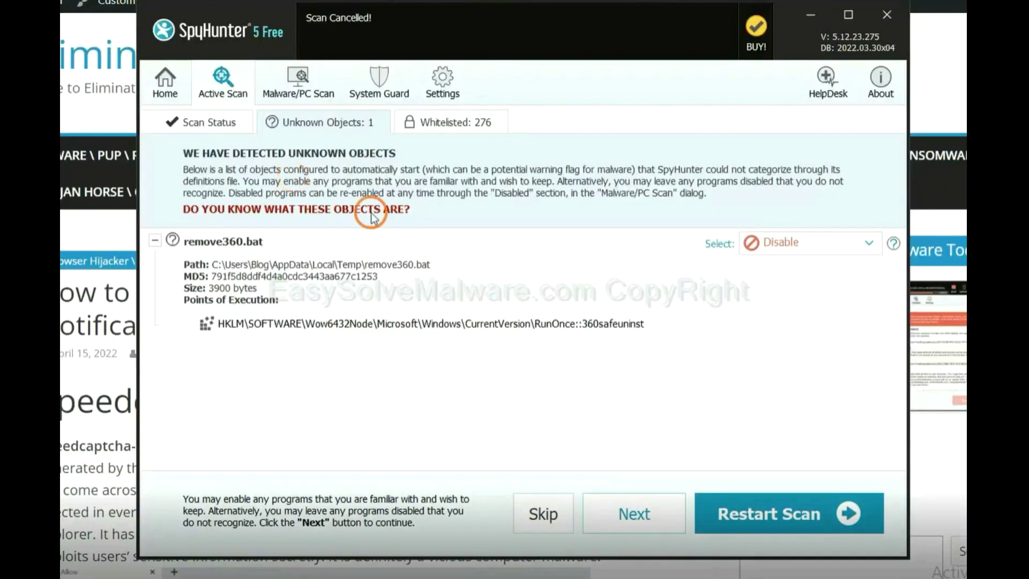
click(633, 514)
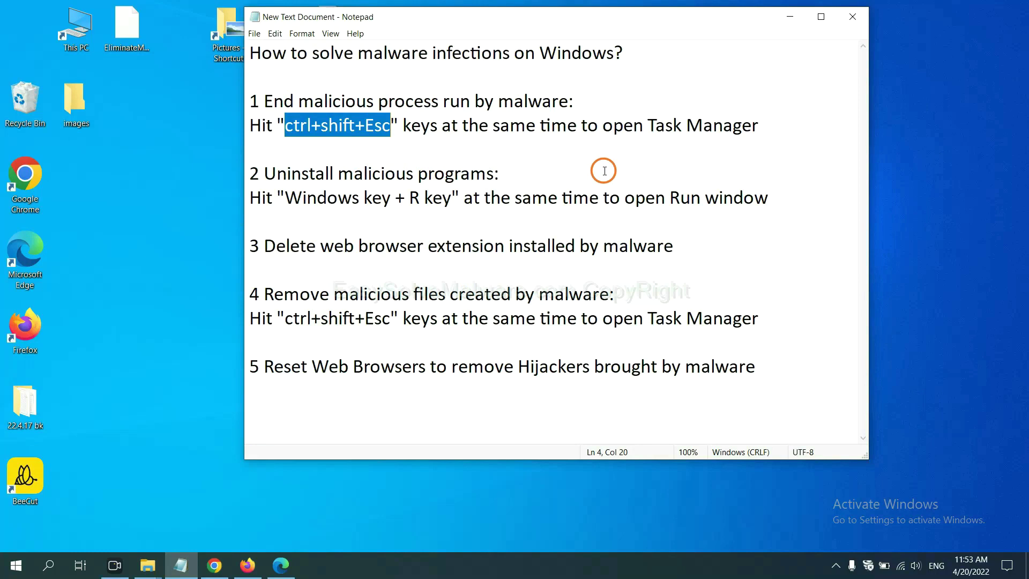
Following step 1 of the note, open Task Manager with Ctrl+Shift+Esc.
click(365, 128)
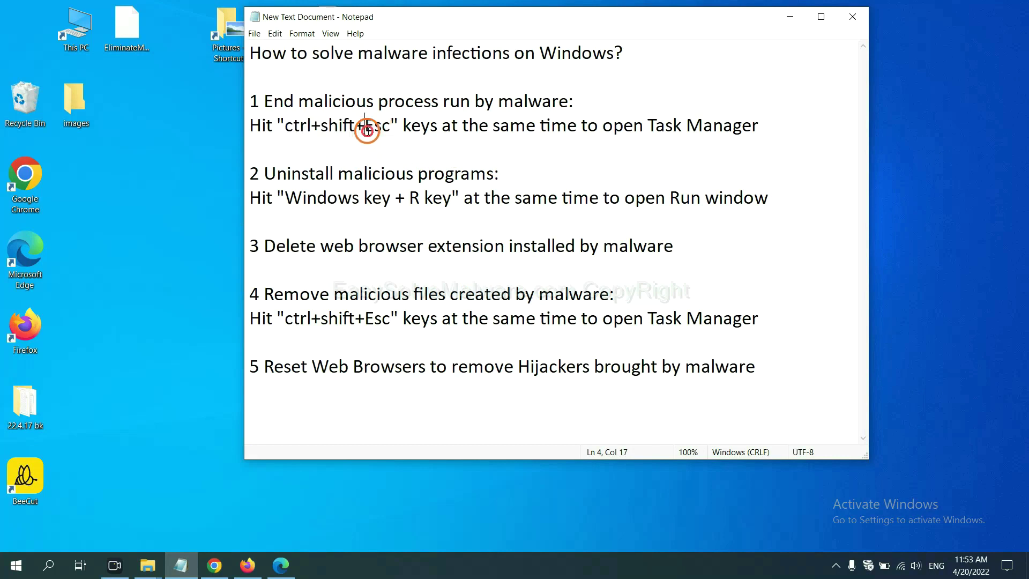
drag(391, 129, 288, 128)
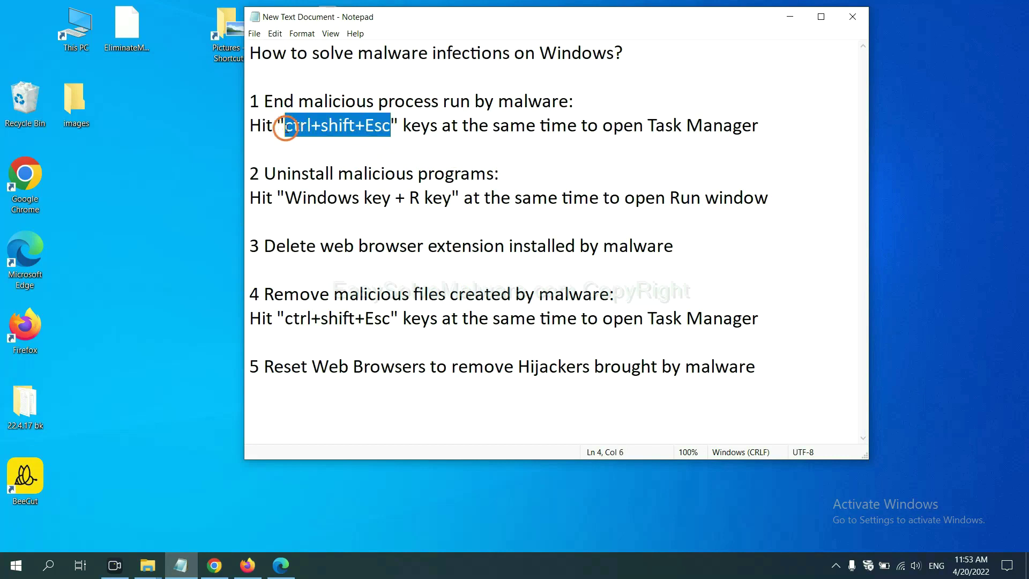
key(ctrl+shift+Escape)
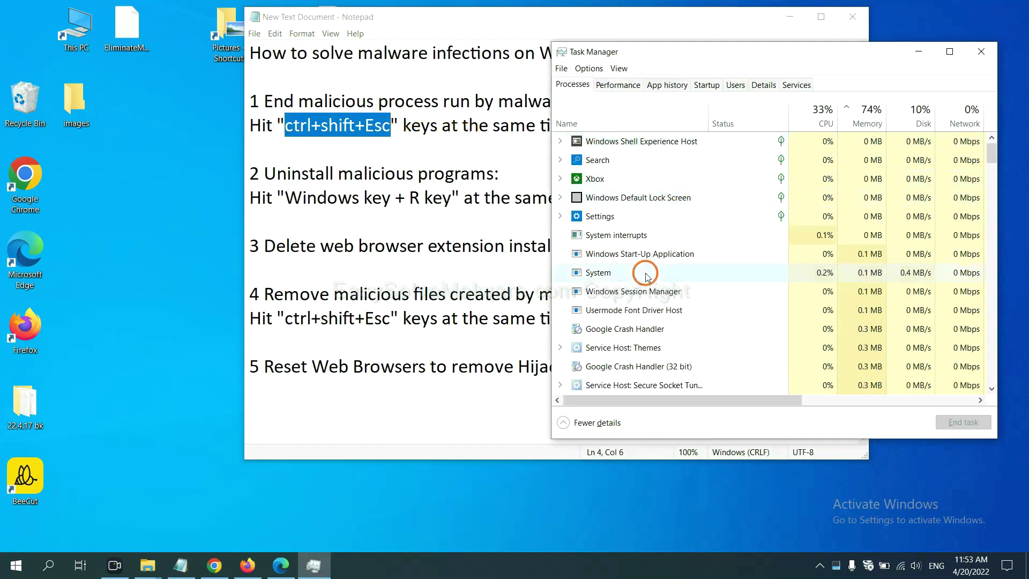
End the Usermode Font Driver Host process, close Task Manager, and return to the note.
click(688, 272)
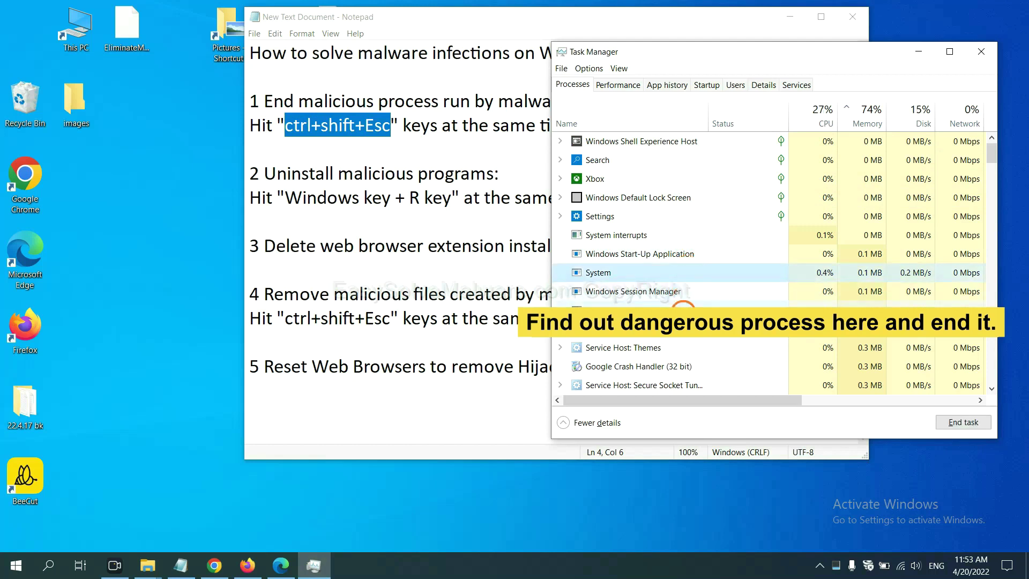
click(683, 304)
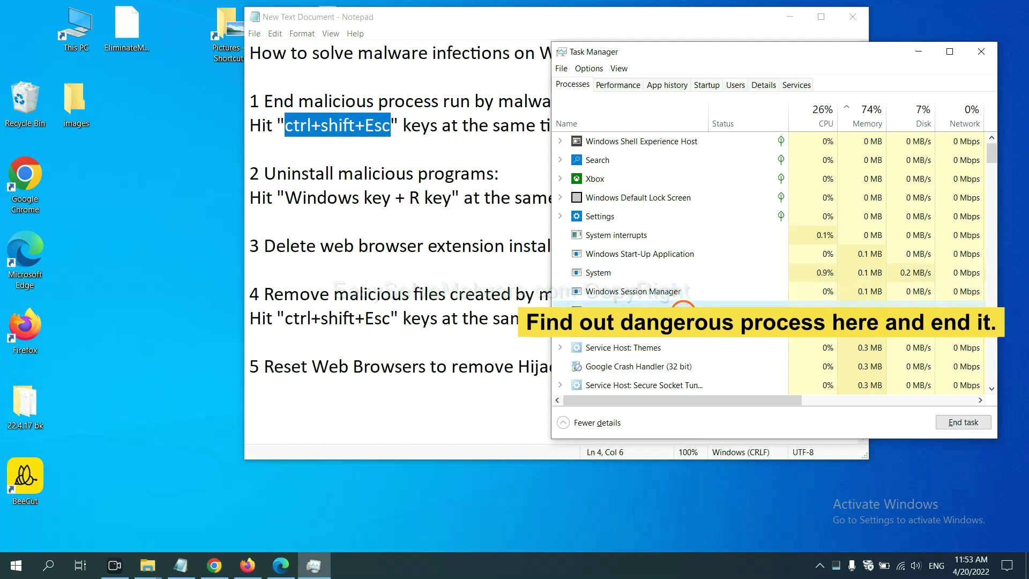
click(974, 423)
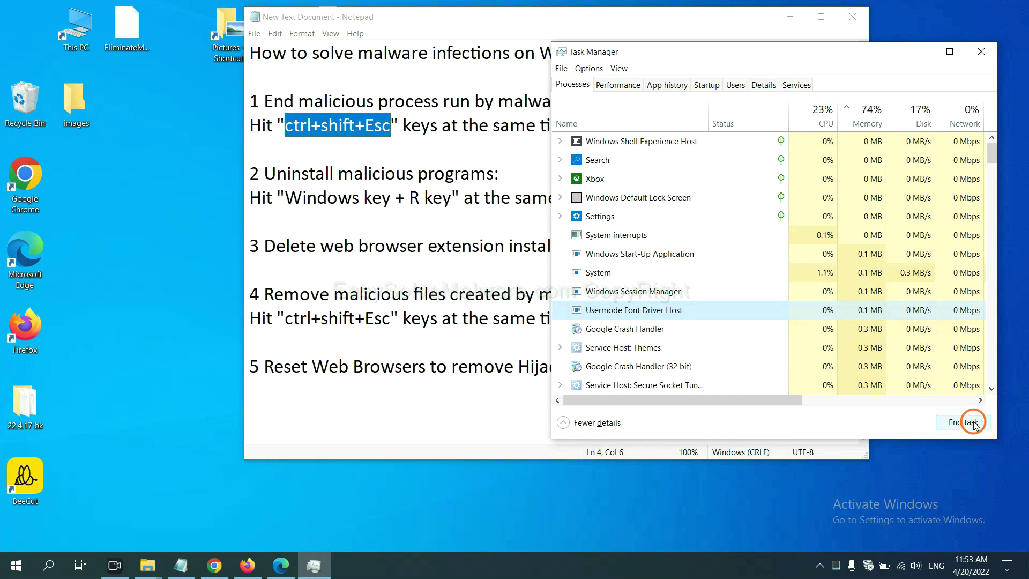
click(976, 52)
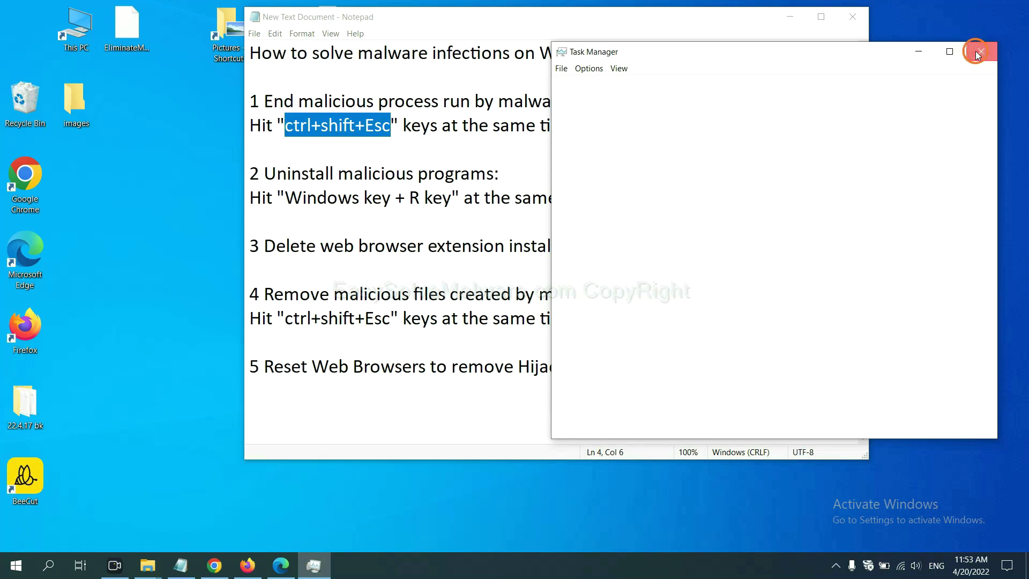
click(639, 186)
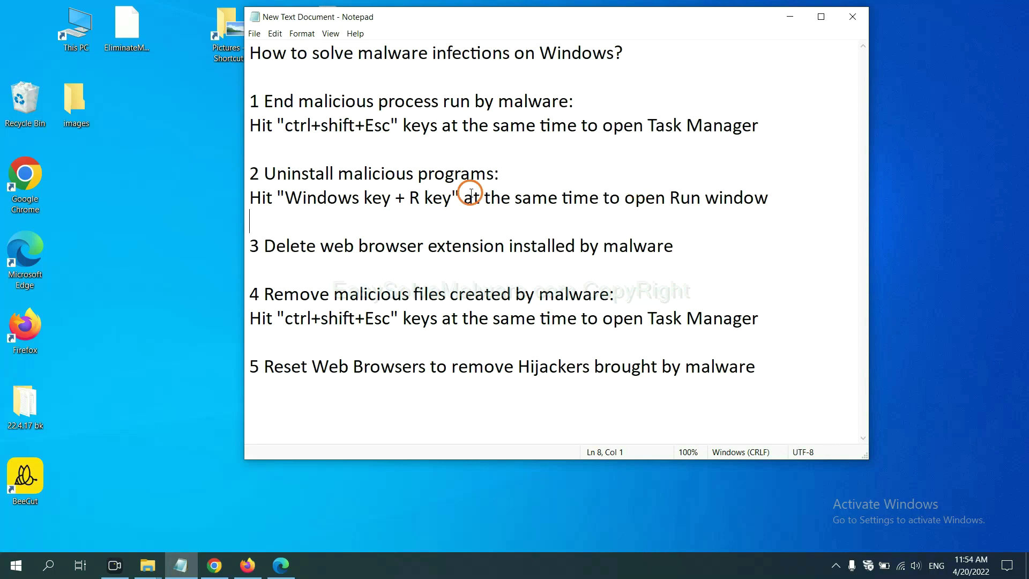
Launch Control Panel from Run and select Xiph.Org Open Codecs in installed programs.
click(282, 205)
drag(282, 204, 448, 209)
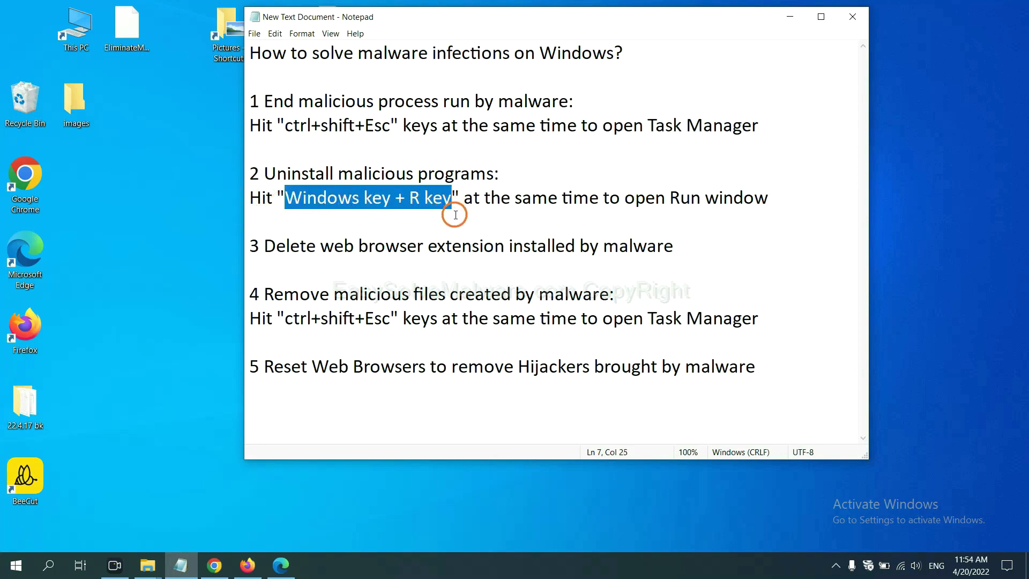
key(super+r)
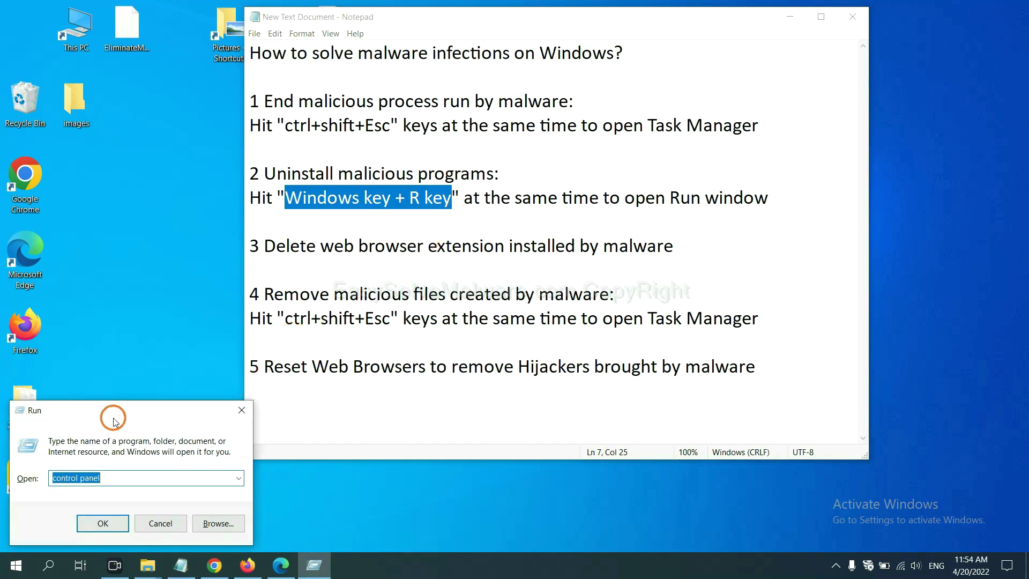
drag(114, 421, 786, 180)
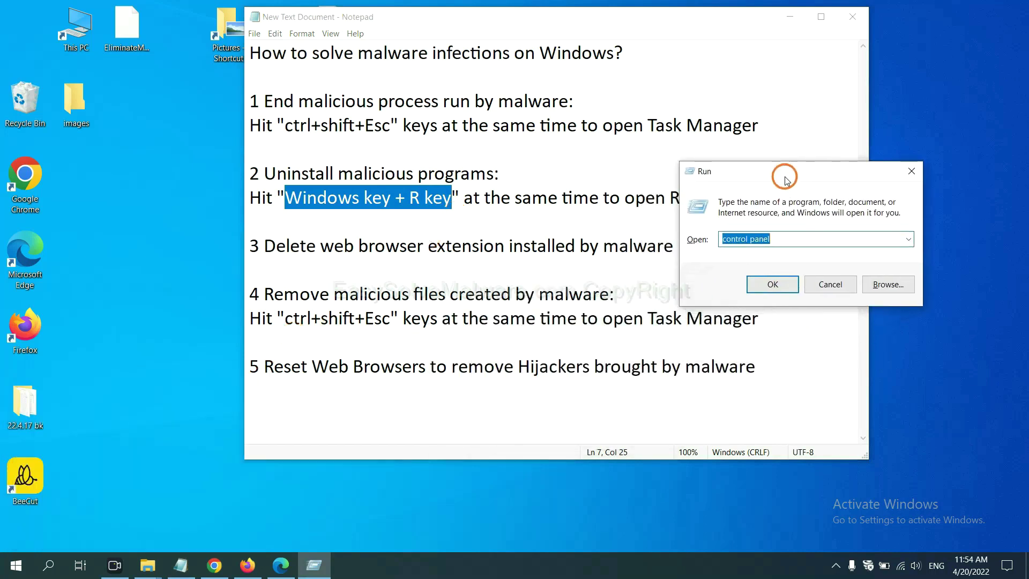
click(792, 242)
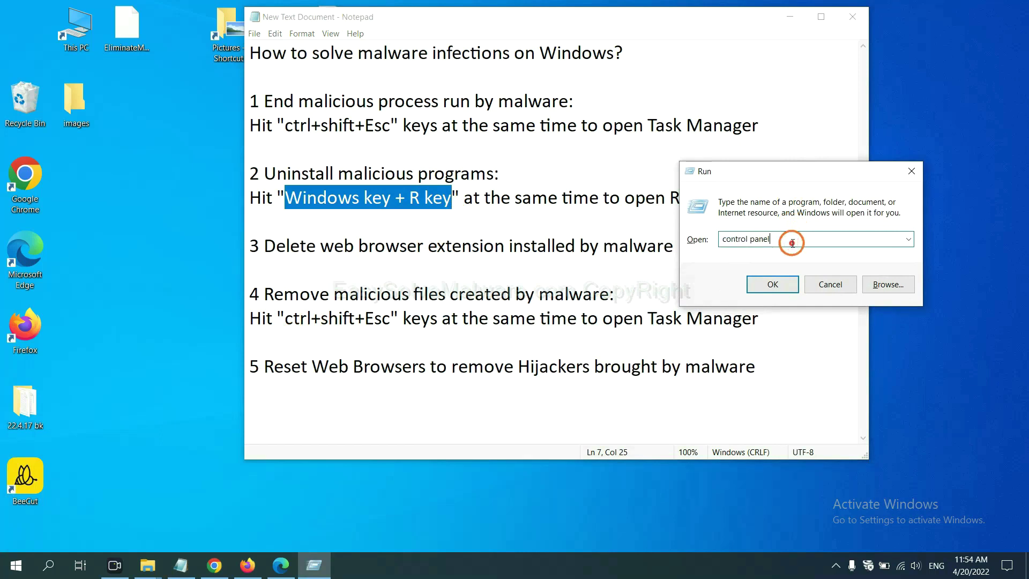
drag(792, 242, 702, 239)
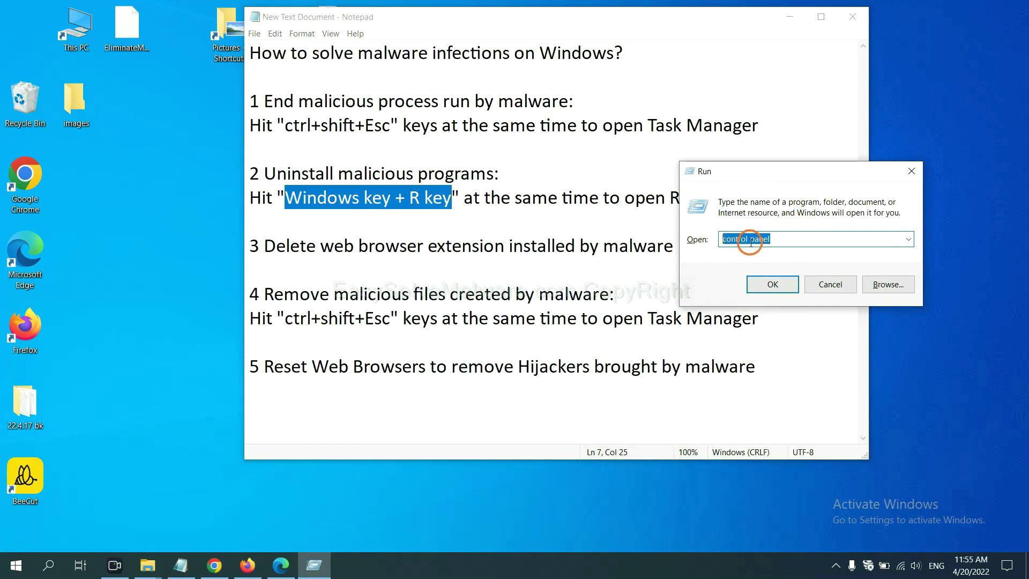
click(767, 292)
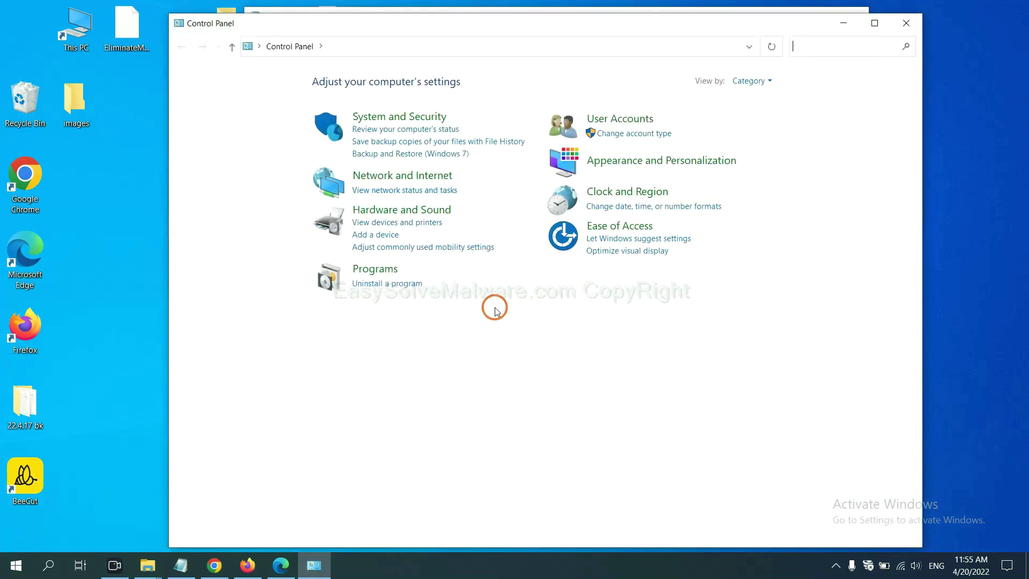
click(406, 287)
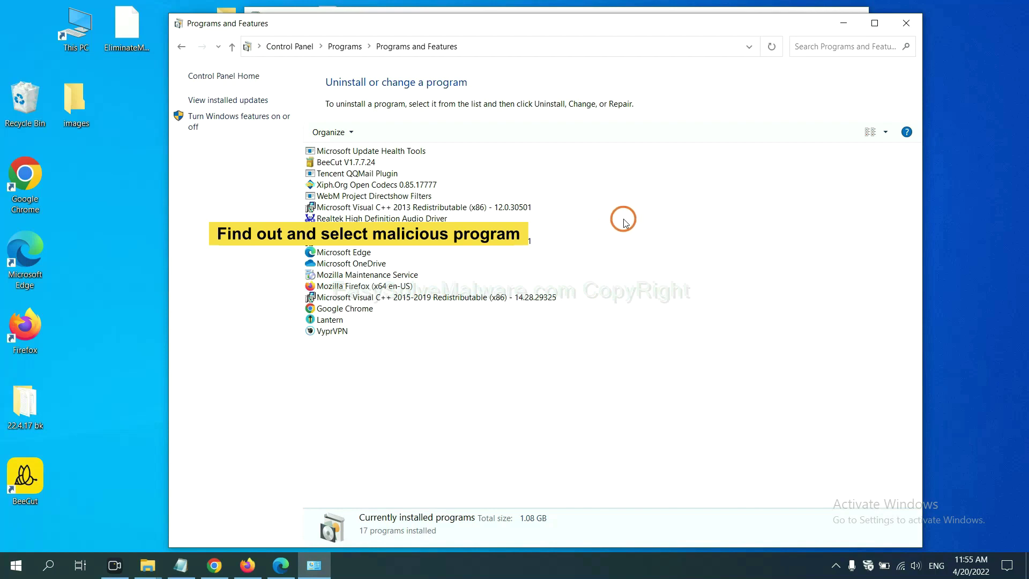
click(404, 184)
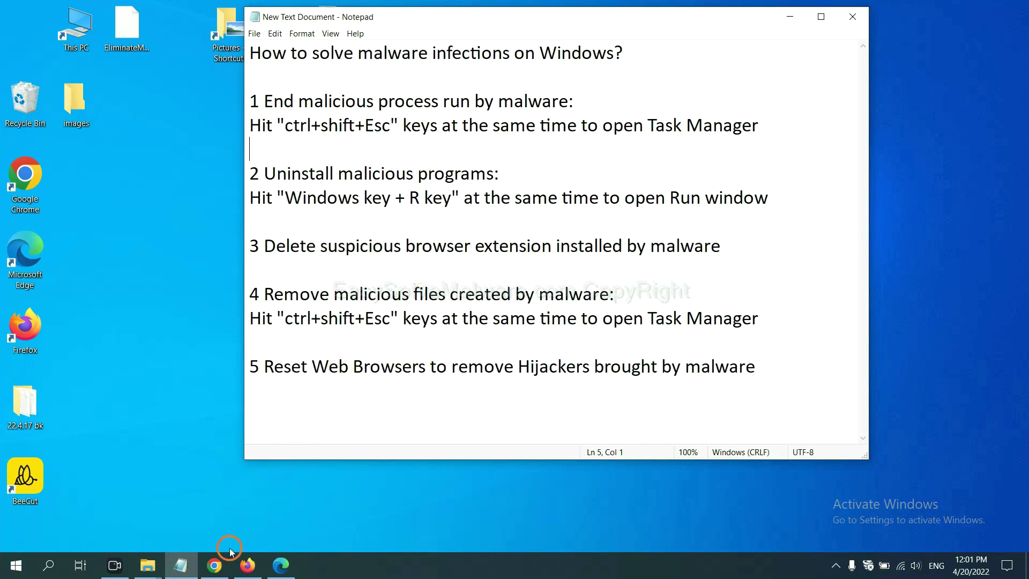
Open Chrome's Extensions page via More tools, showing Scroll To Top, then bring up Firefox.
click(222, 566)
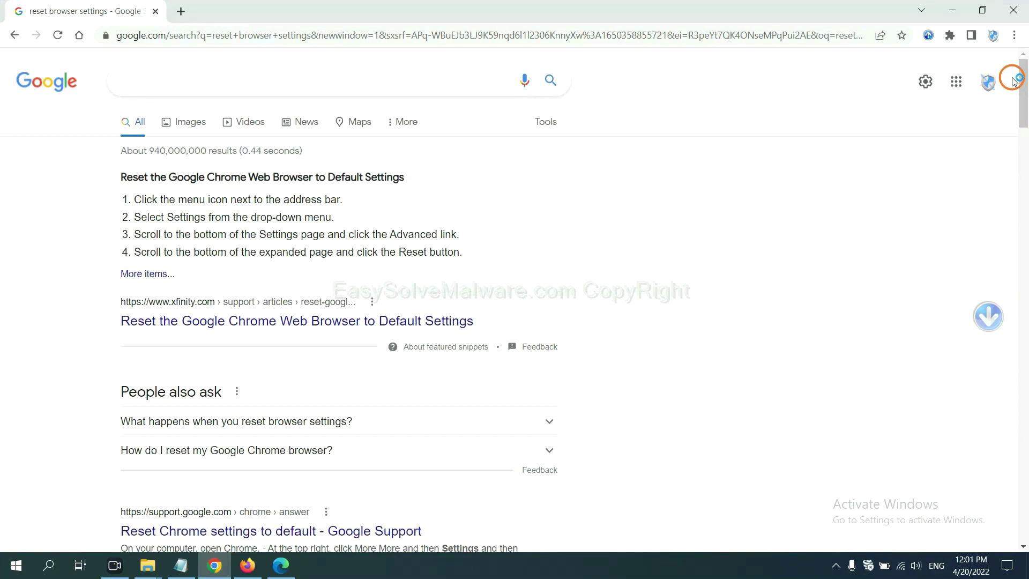
click(1013, 38)
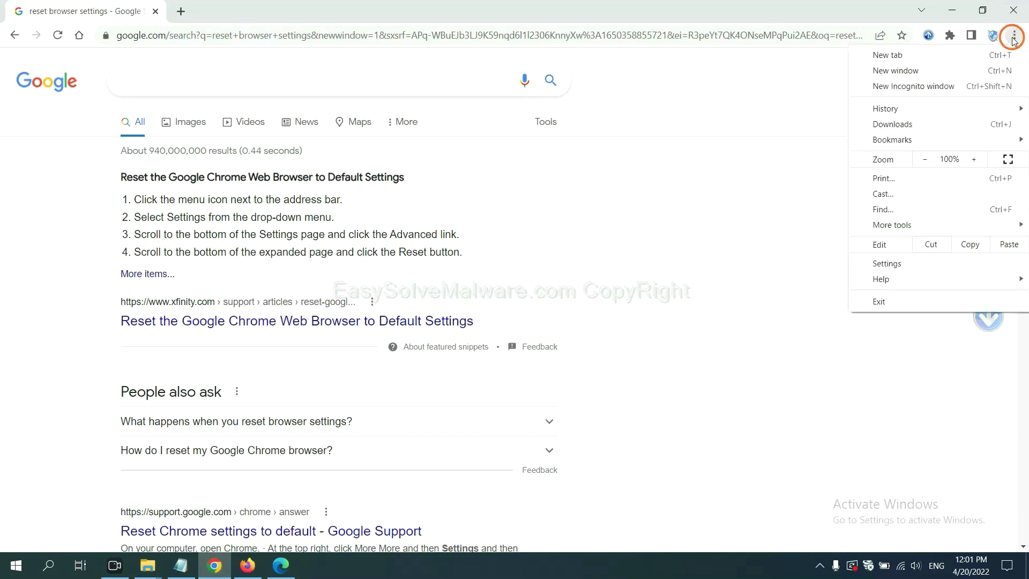
click(921, 224)
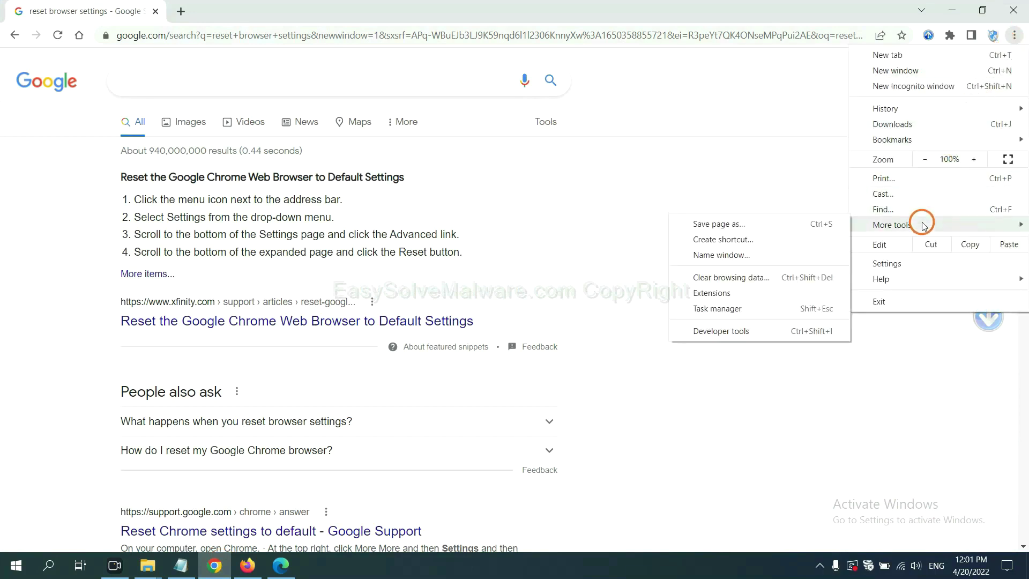
click(758, 292)
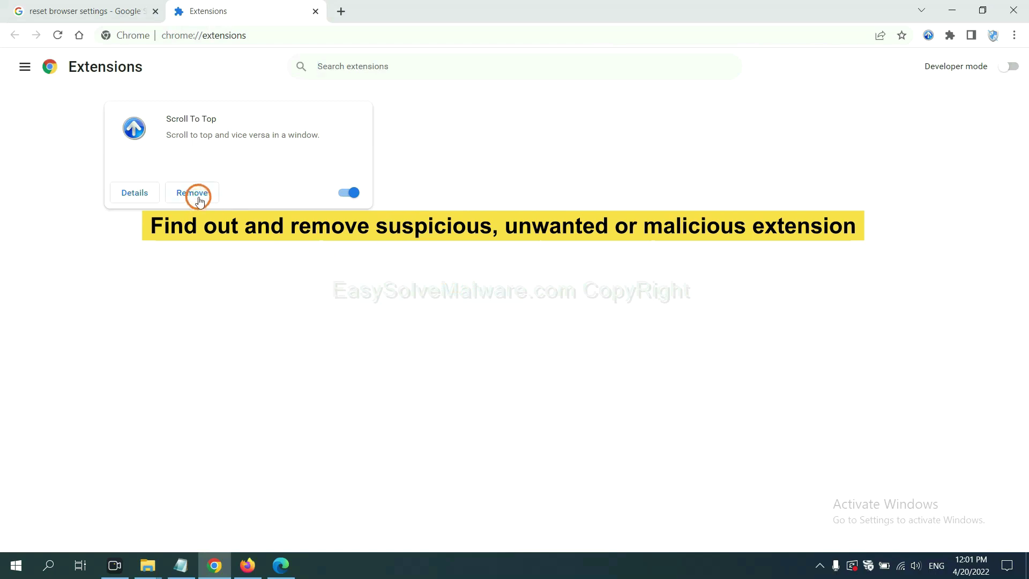
click(246, 564)
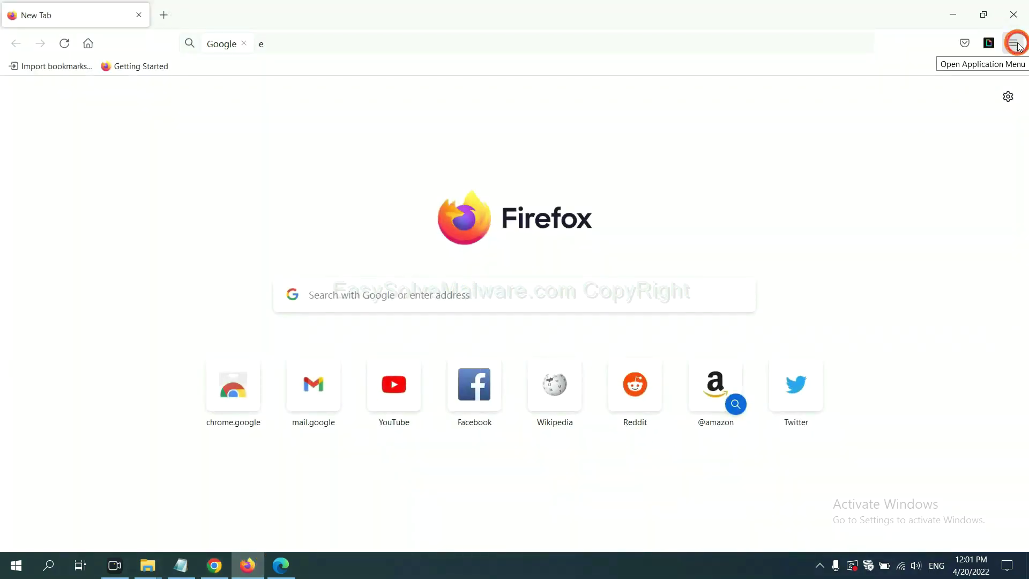
Open Firefox's Add-ons Manager and show the options for GIPHY for Firefox.
click(1016, 44)
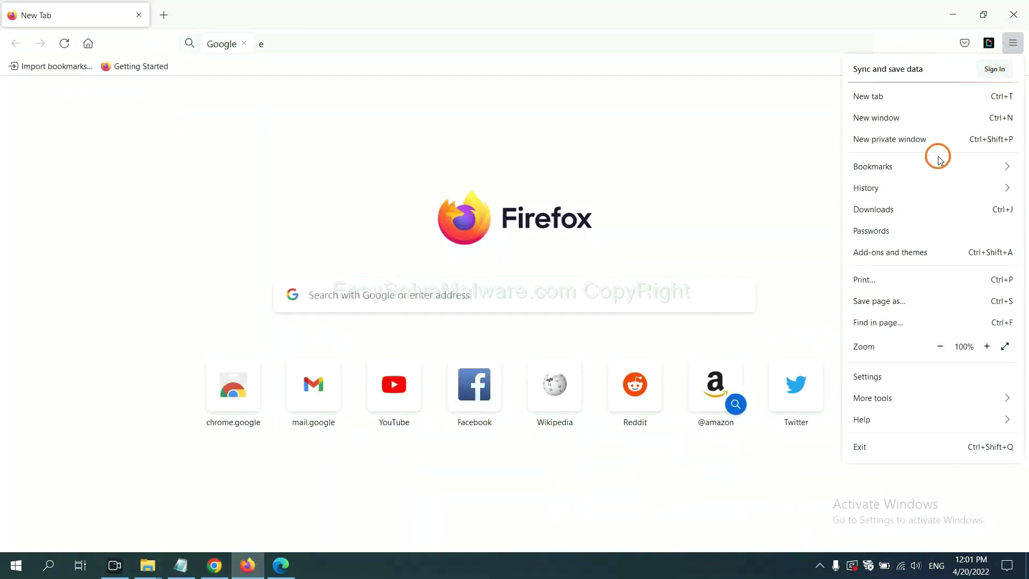
click(900, 261)
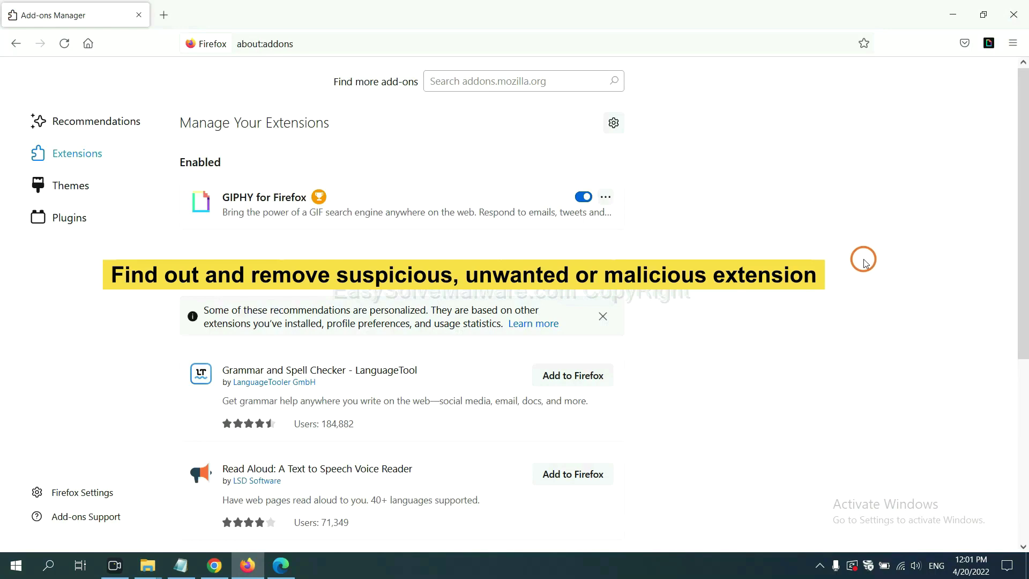
click(605, 197)
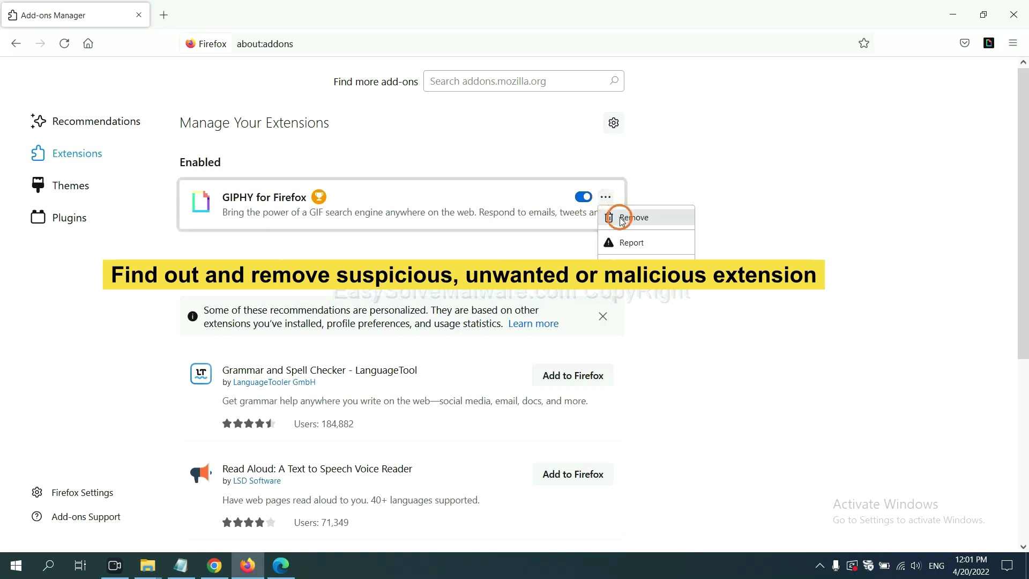
Open Microsoft Edge's installed extensions page through Manage extensions.
click(281, 568)
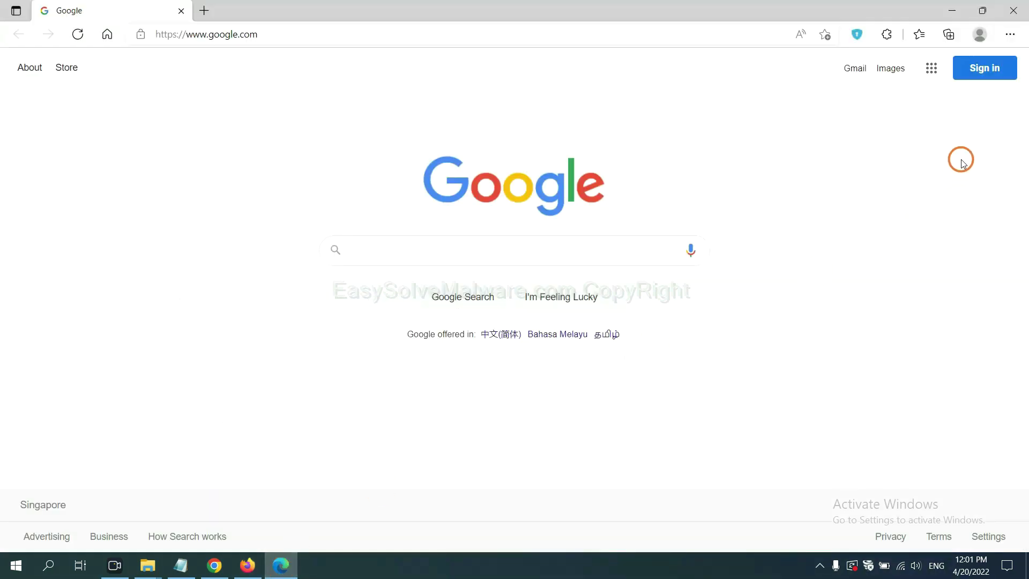
click(1009, 36)
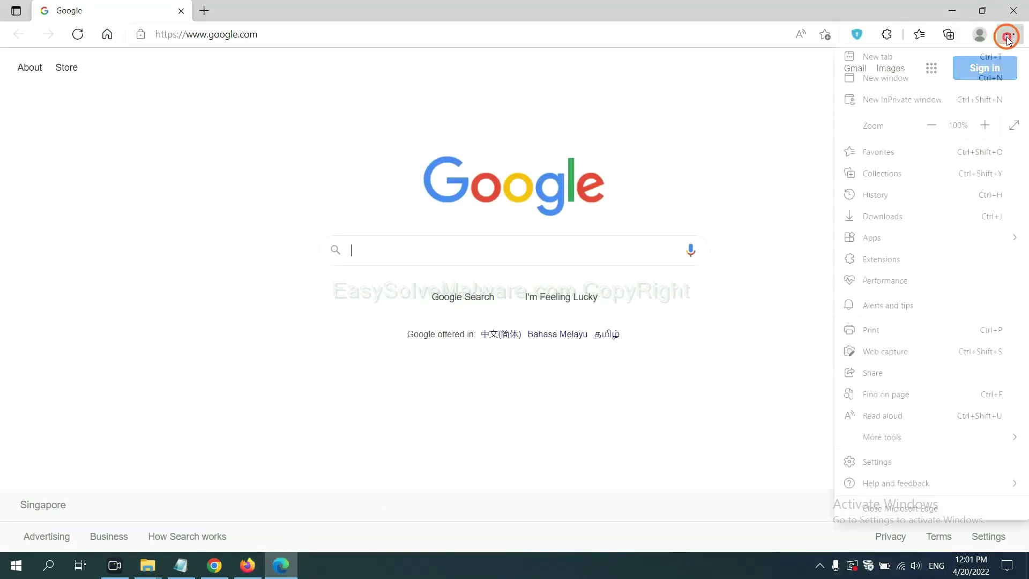
right_click(885, 260)
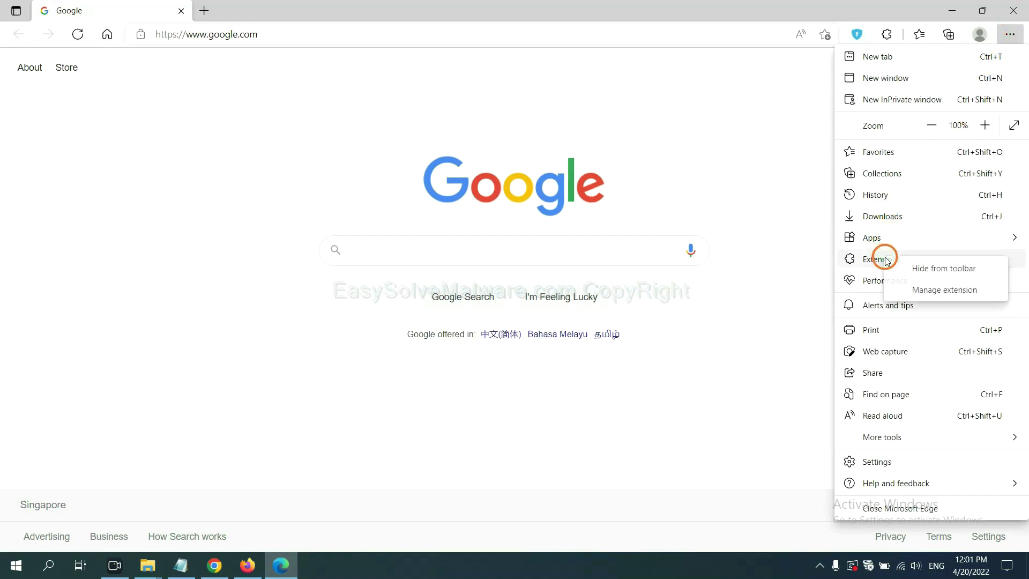
click(923, 290)
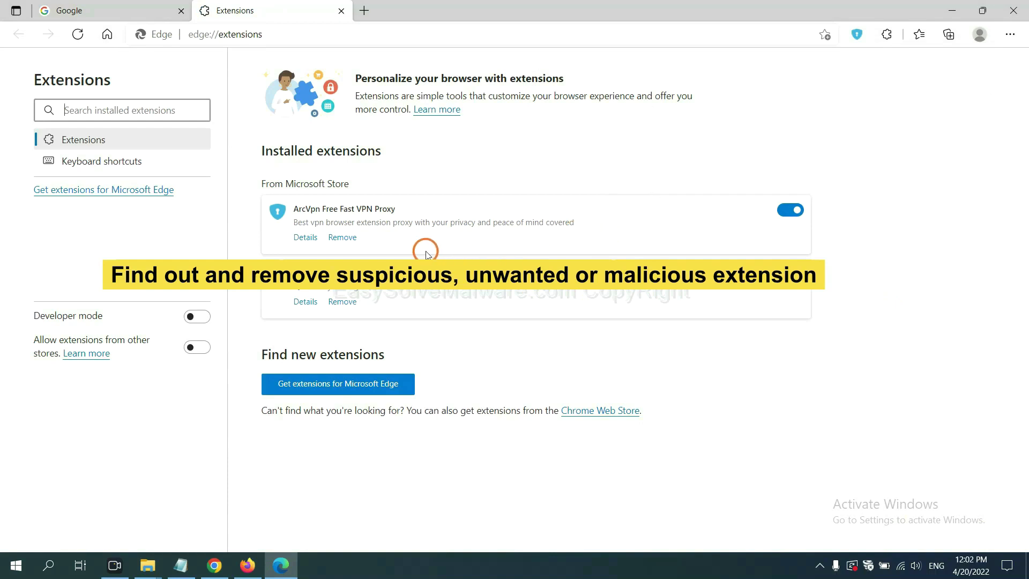
Remove the ArcVpn Free Fast VPN Proxy extension and show the desktop.
click(352, 238)
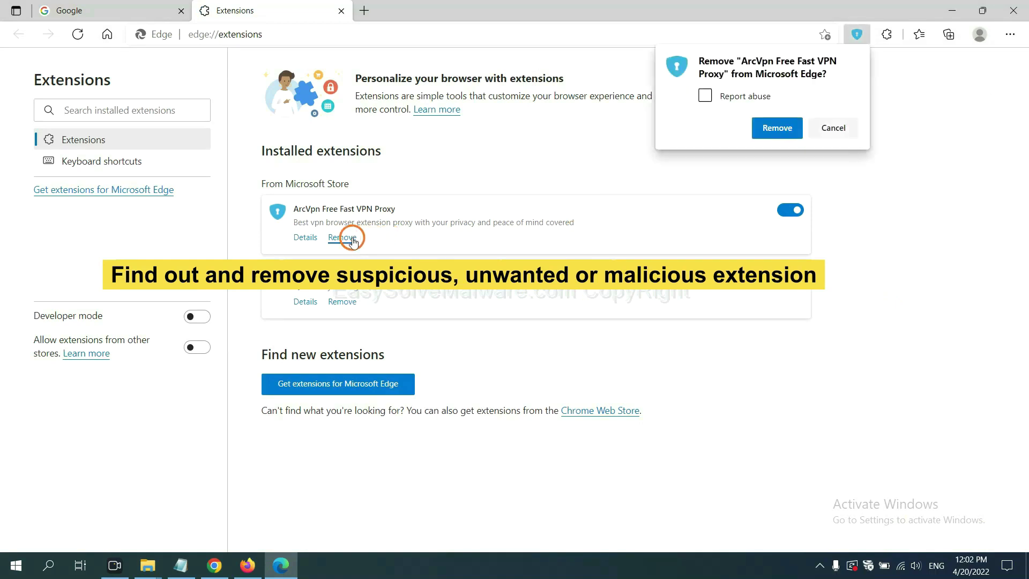
click(772, 130)
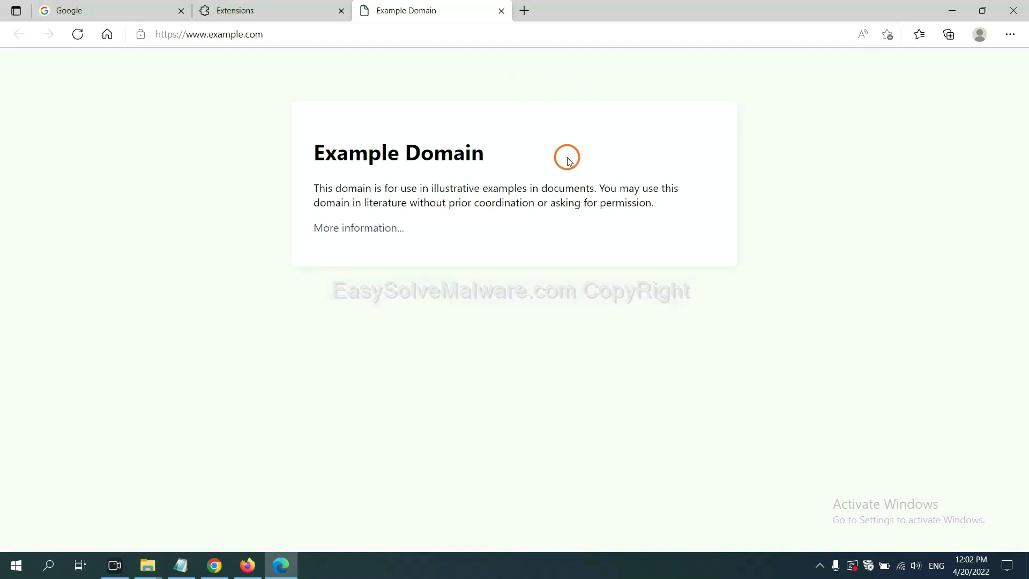
click(1025, 572)
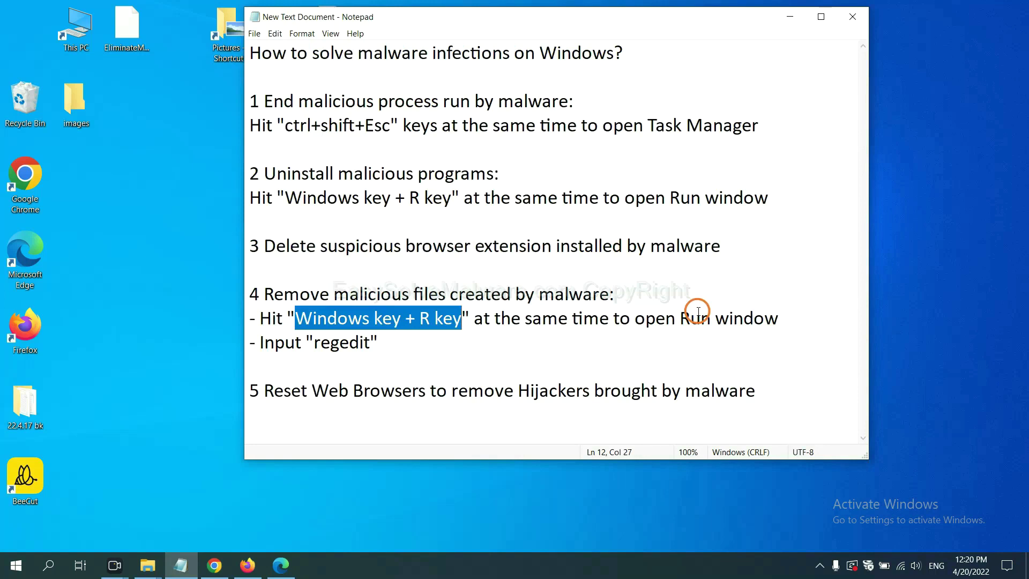
Bring up the Notepad removal notes and review the step 4 instructions.
click(699, 311)
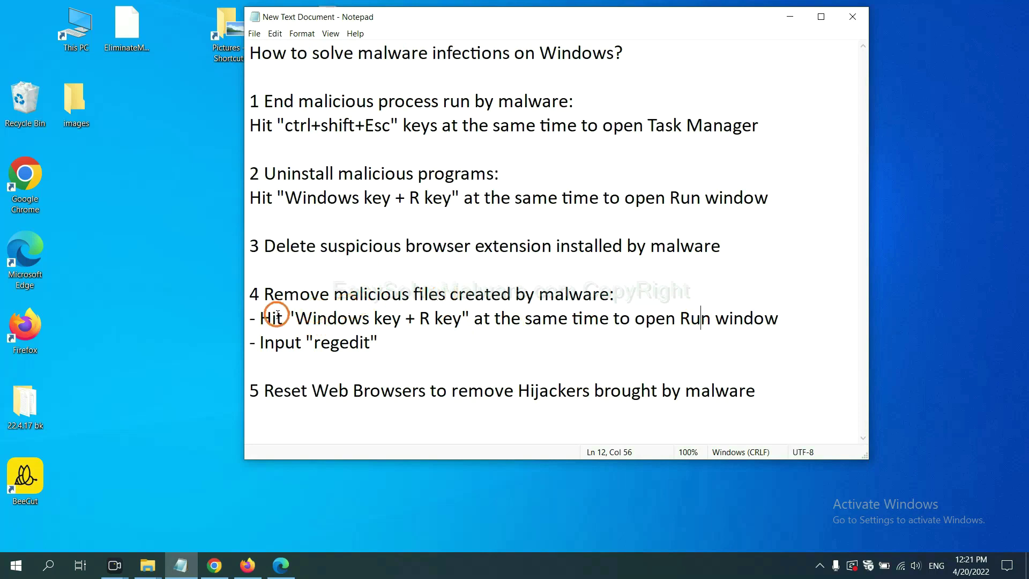
drag(263, 318, 584, 333)
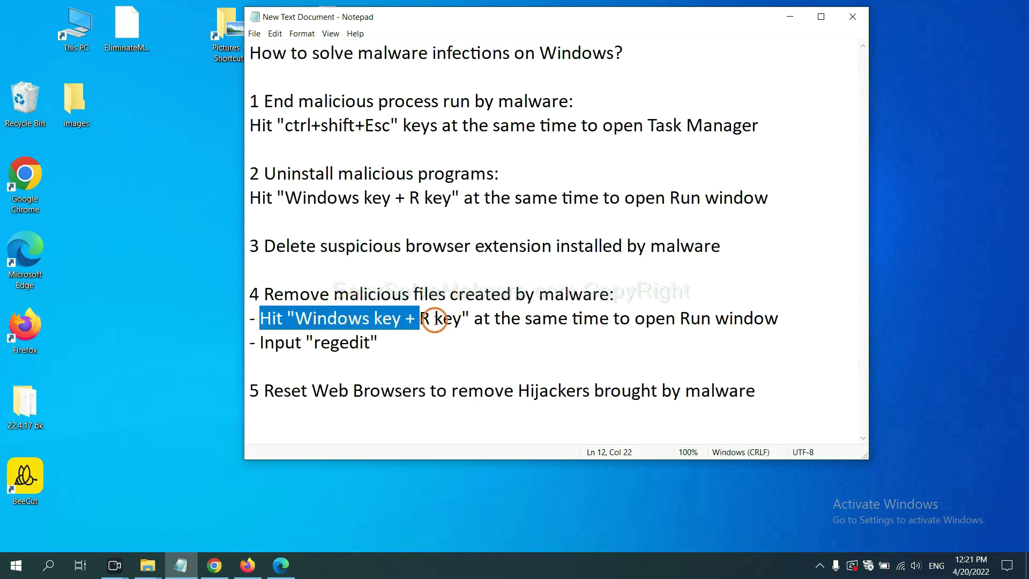
click(597, 324)
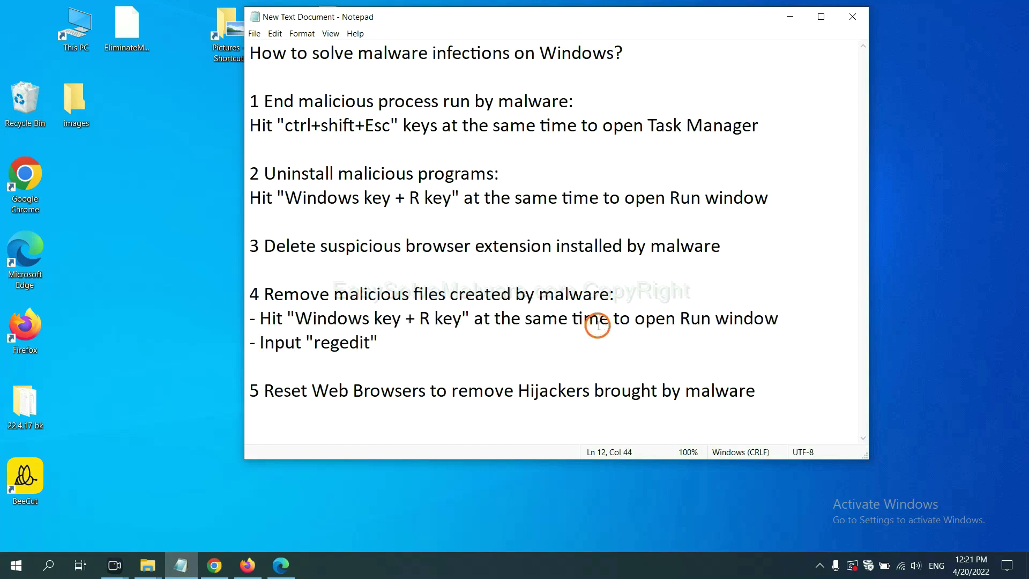
Launch Registry Editor with the regedit command from the Run box.
key(super+r)
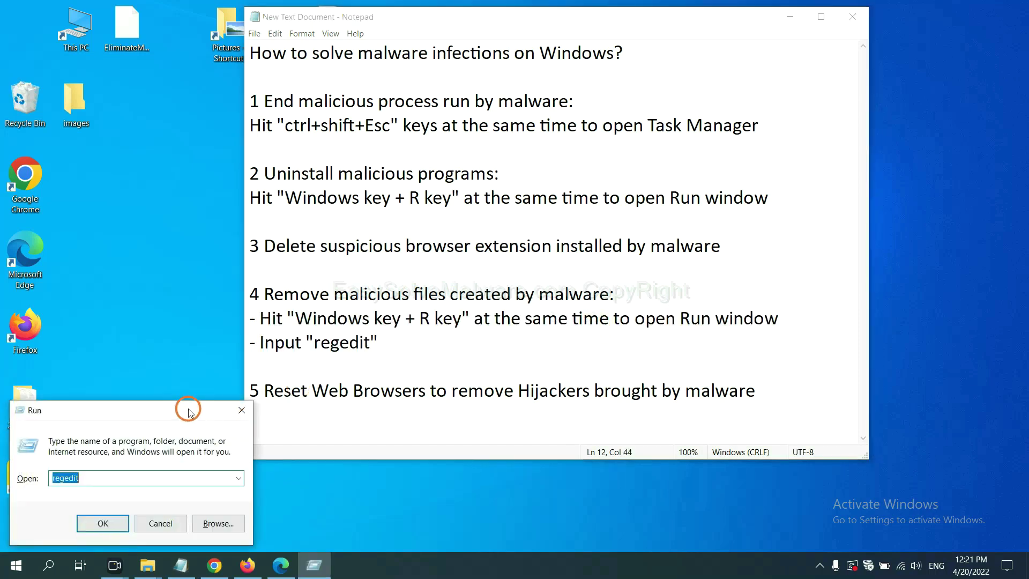
drag(186, 407, 813, 211)
click(726, 283)
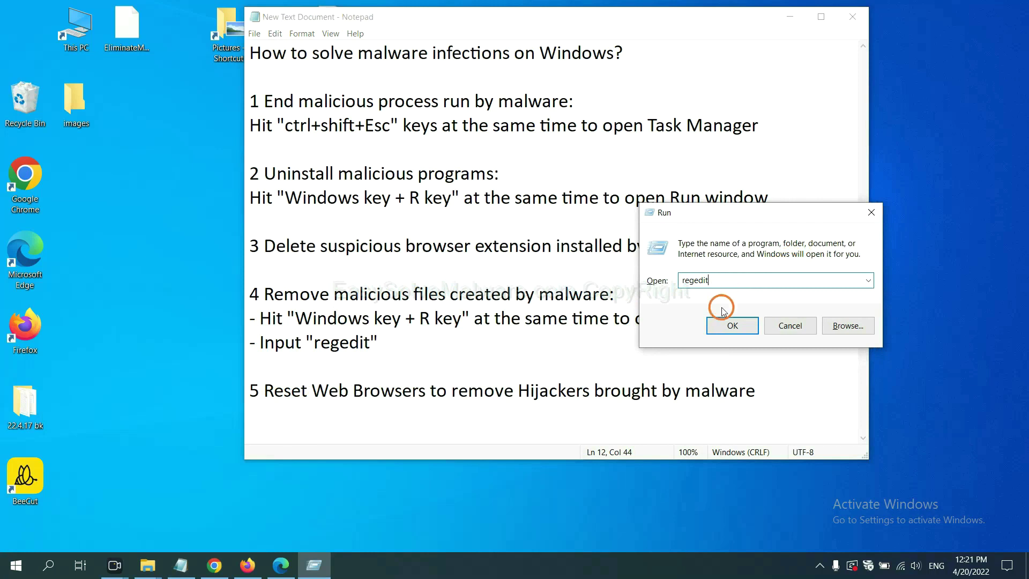
click(732, 325)
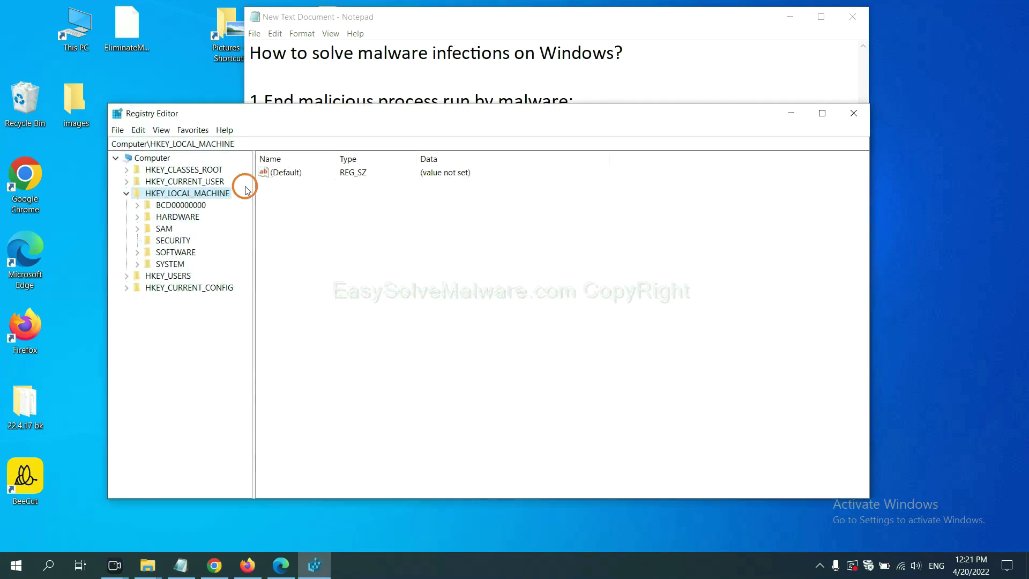
Search the registry for 'be' via Edit > Find, landing on BeeCut.exe under FEATURE_BROWSER_EMULATION.
click(144, 132)
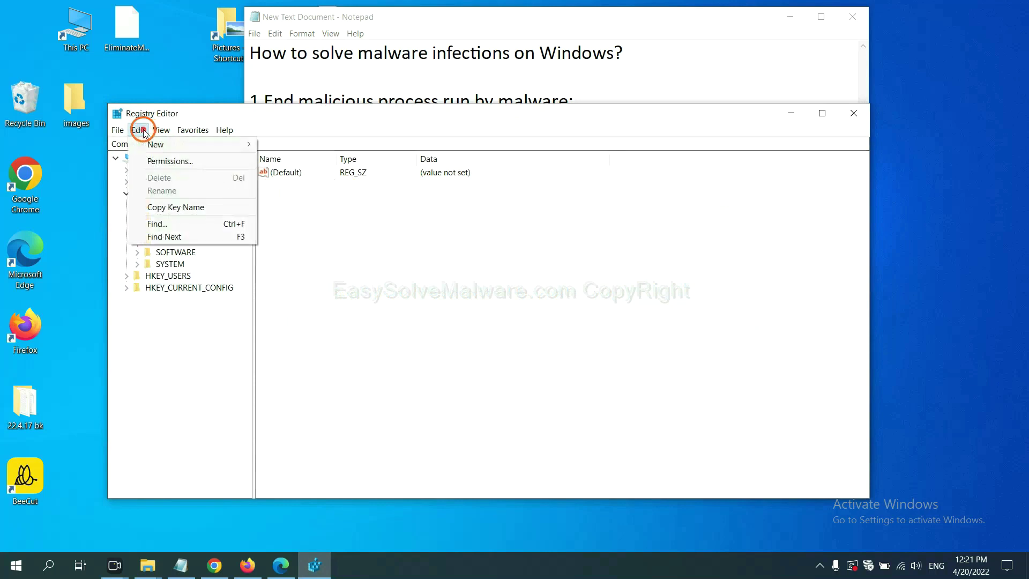
click(183, 224)
drag(294, 171, 394, 194)
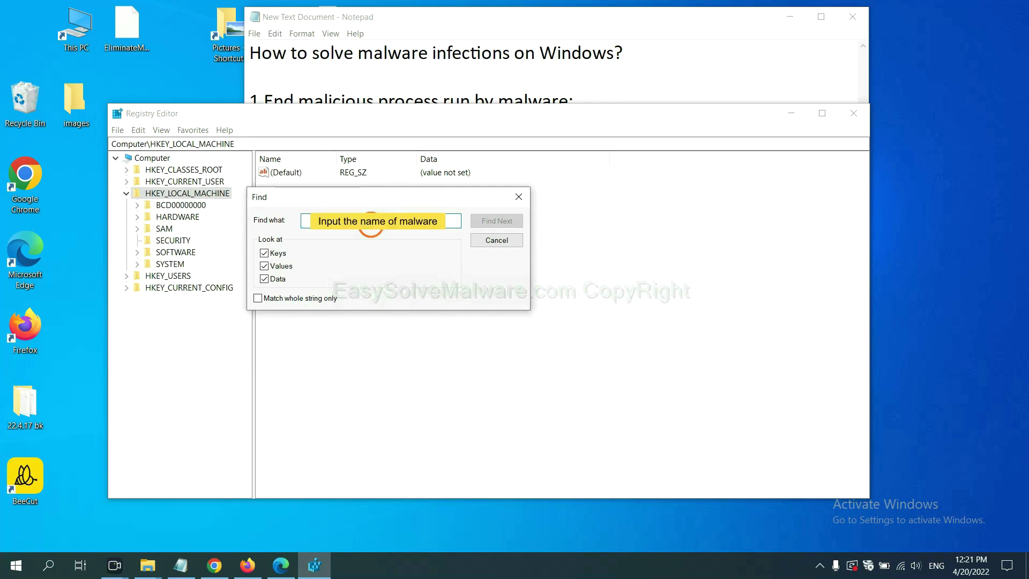
text(be)
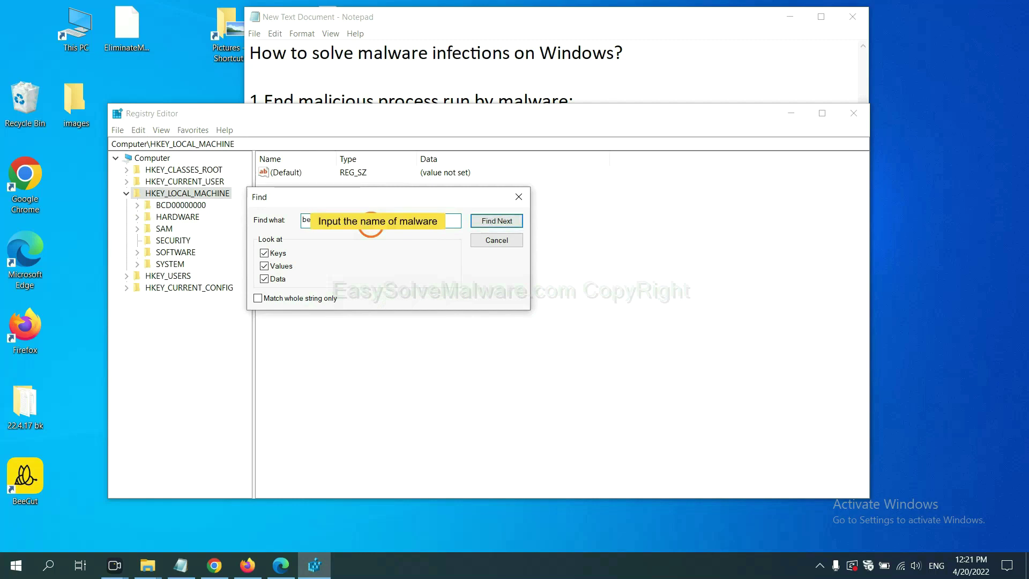
click(495, 222)
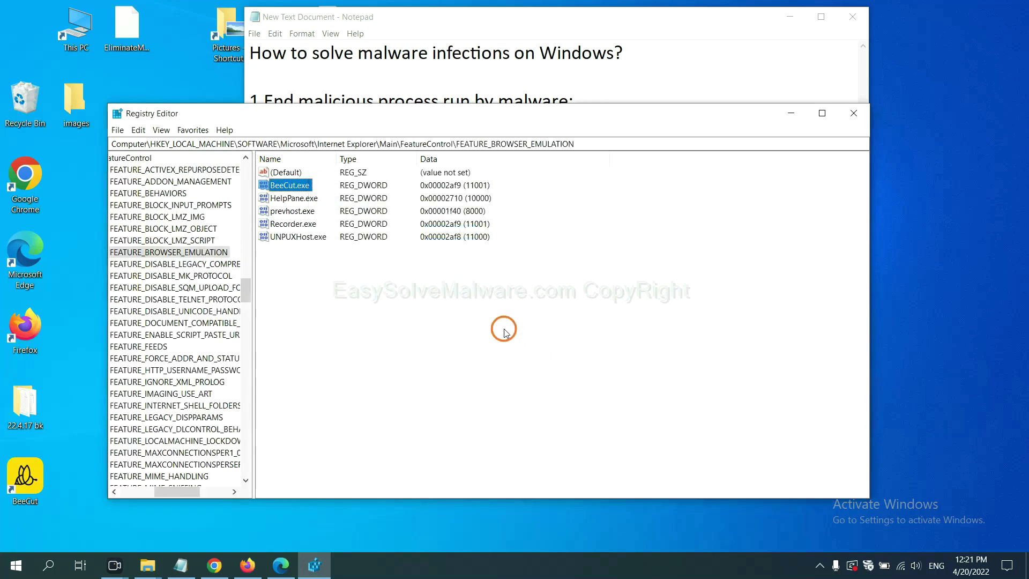
drag(174, 492, 164, 489)
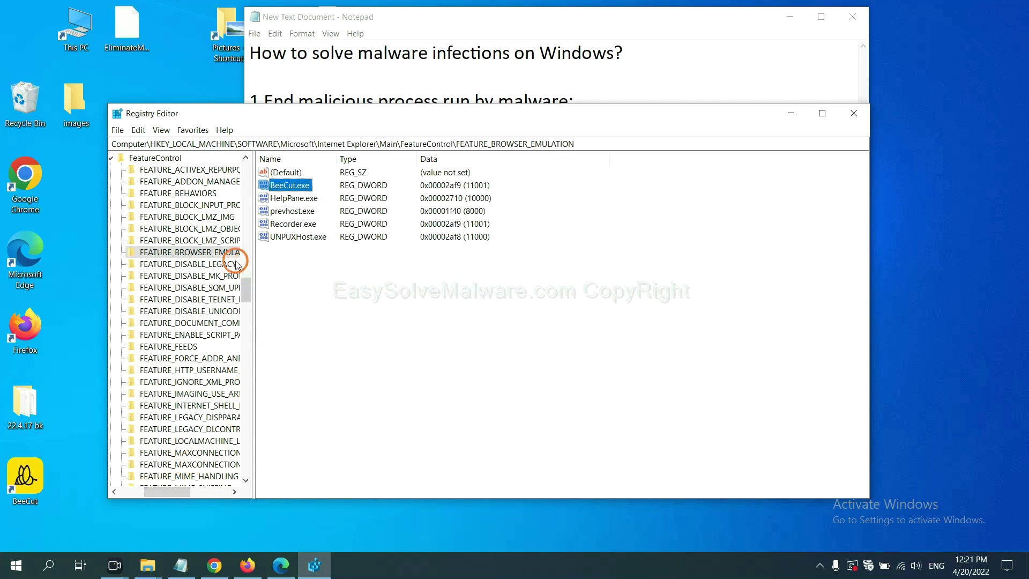
right_click(209, 254)
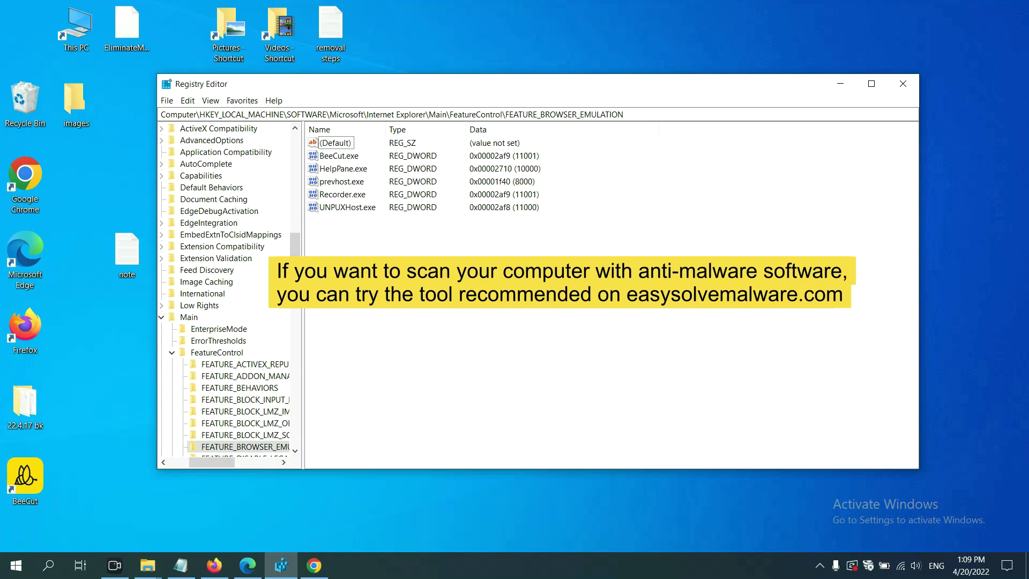
Scroll through the EasySolveMalware removal guide in Google Chrome.
click(320, 568)
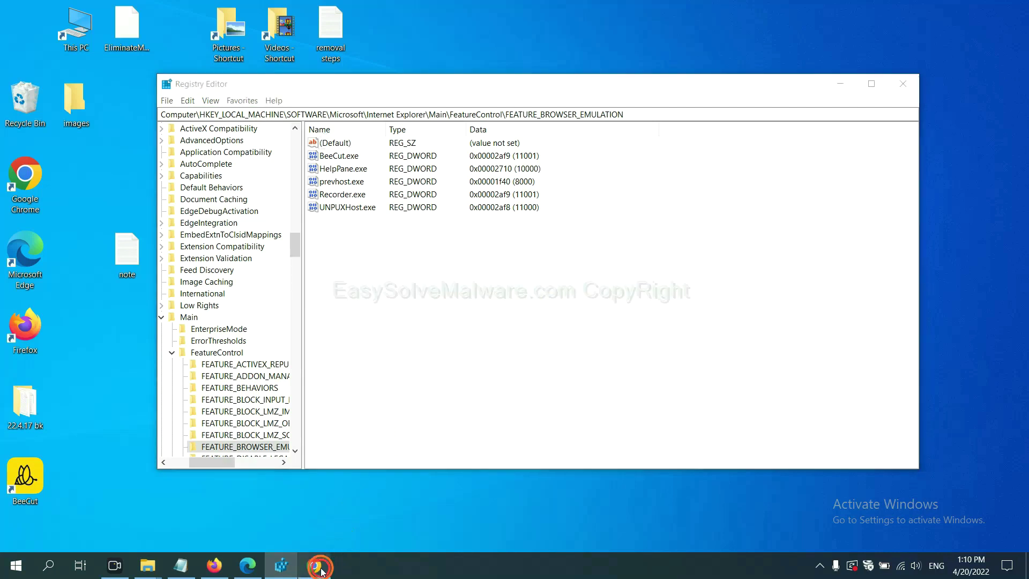
scroll(743, 373, down, 1)
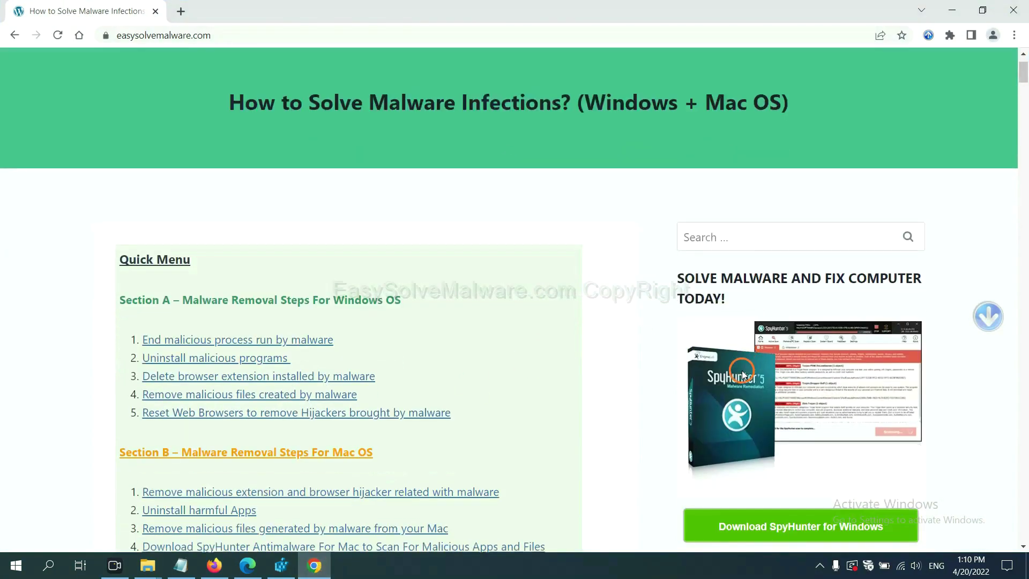
scroll(743, 374, up, 1)
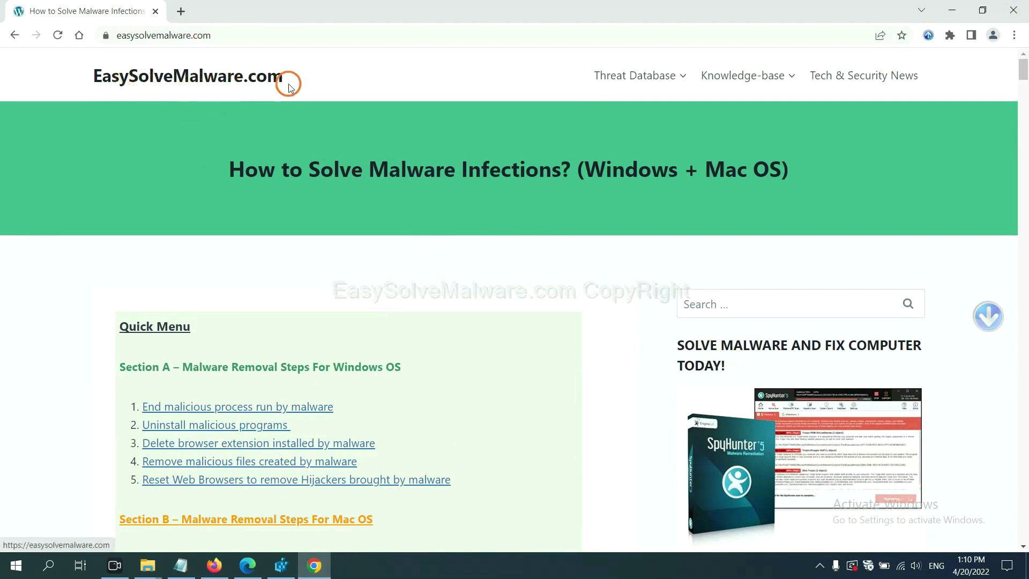
scroll(777, 279, down, 3)
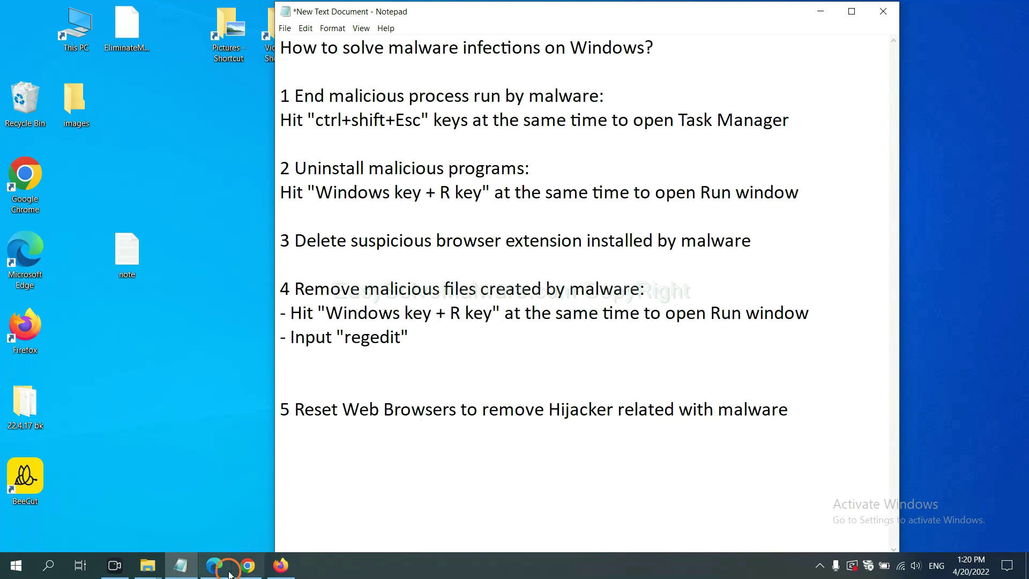
Search Chrome settings for 'reset' and raise the Restore settings to original defaults confirmation.
click(247, 566)
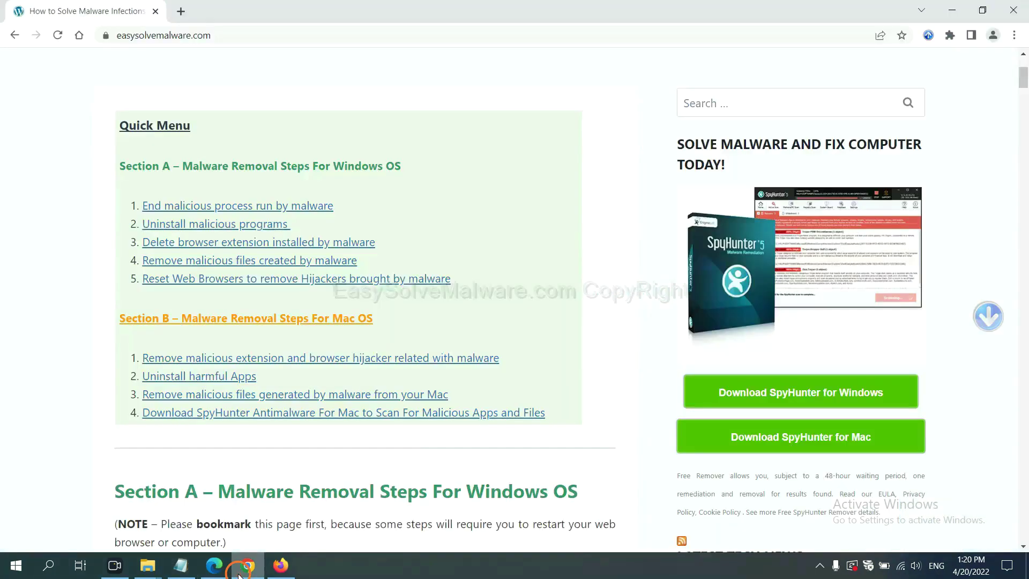
click(1015, 38)
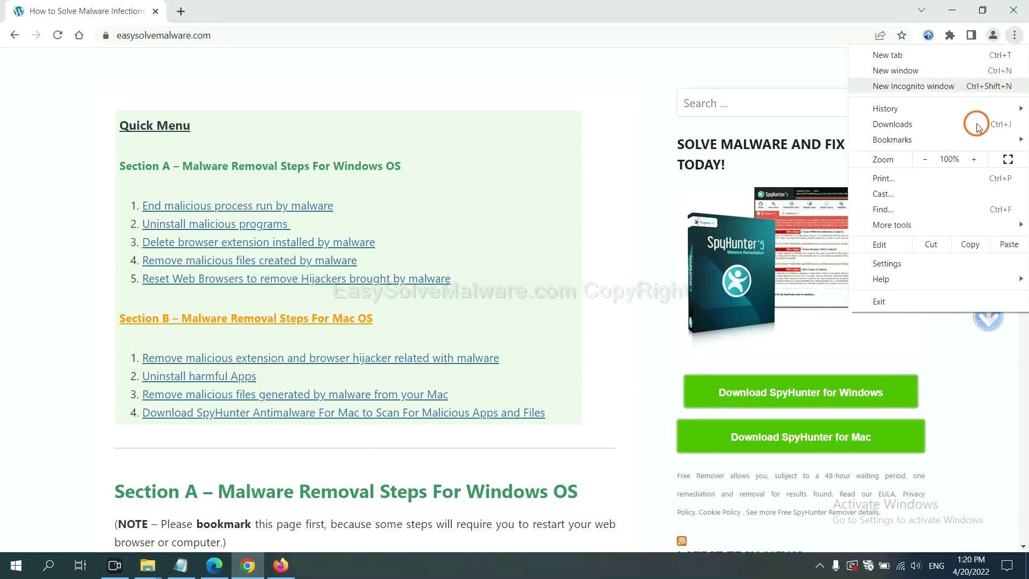
click(890, 263)
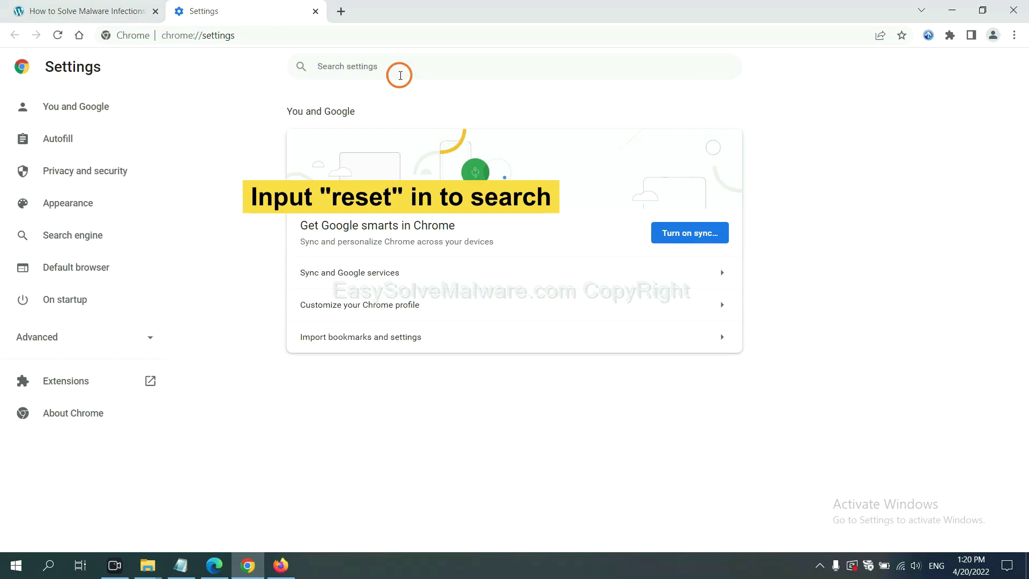
text(reset)
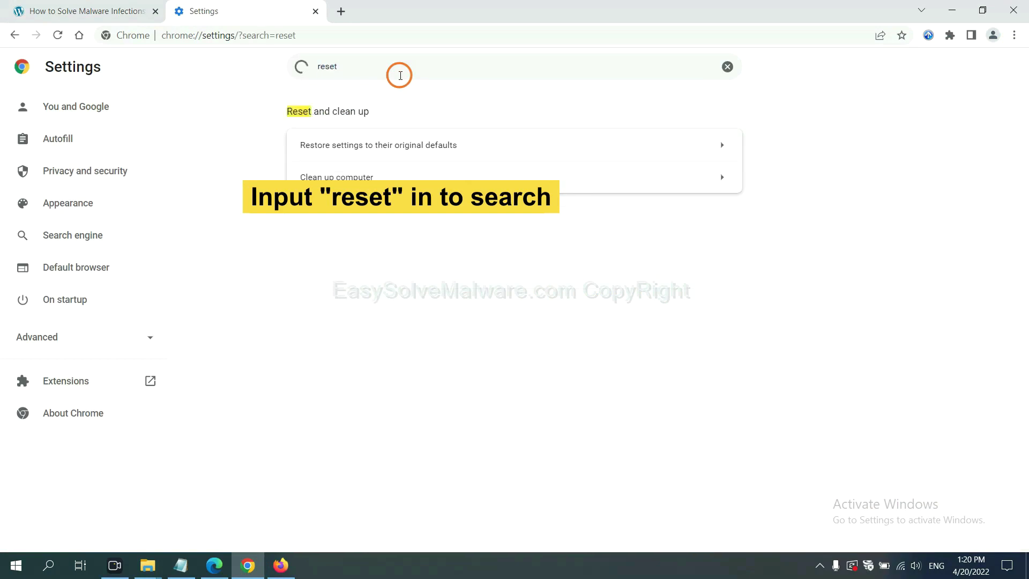
click(442, 148)
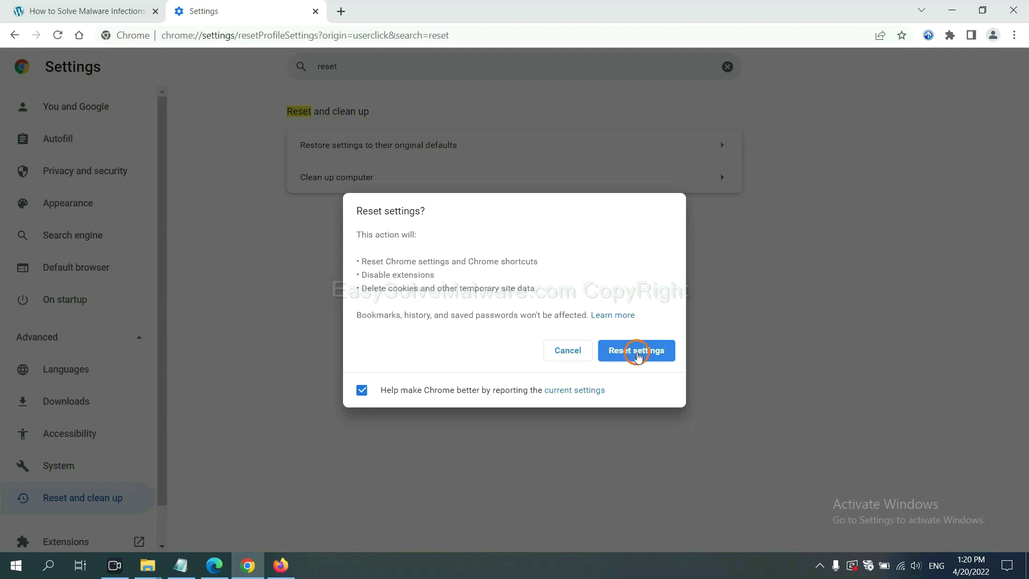
Raise the Refresh Firefox prompt from Firefox's Troubleshooting Information page, leaving Edge in front.
click(284, 564)
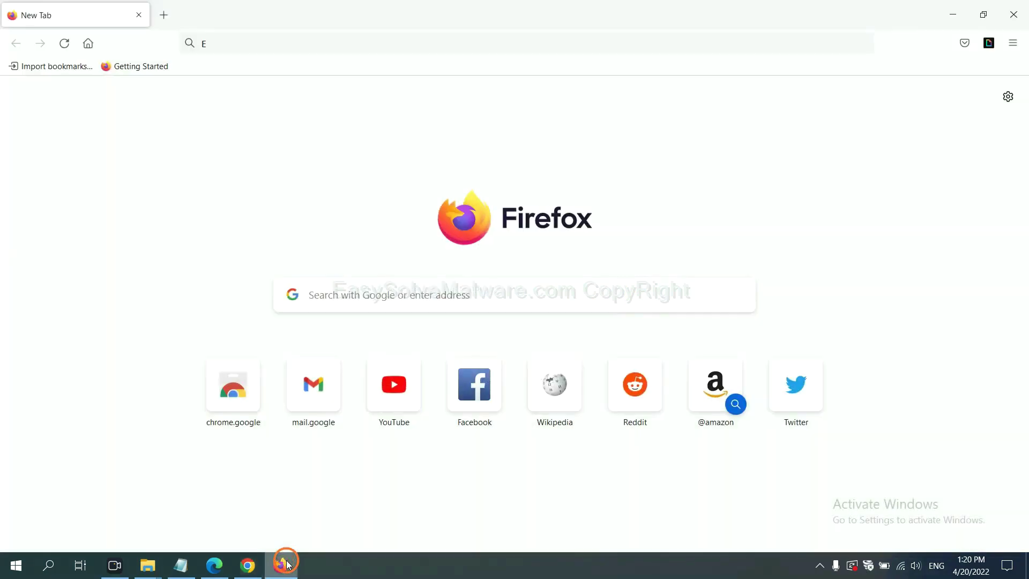
click(1012, 47)
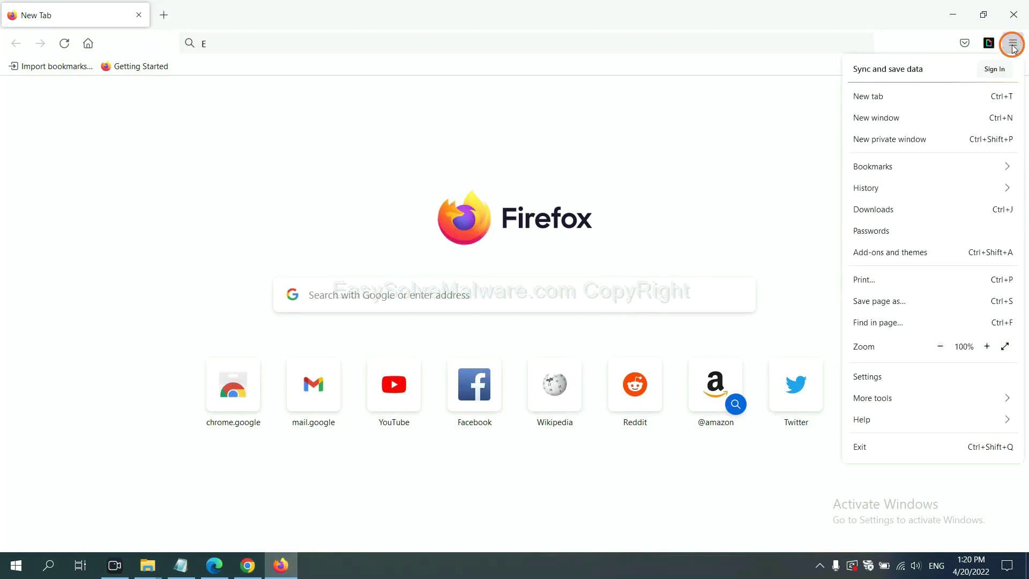
click(885, 418)
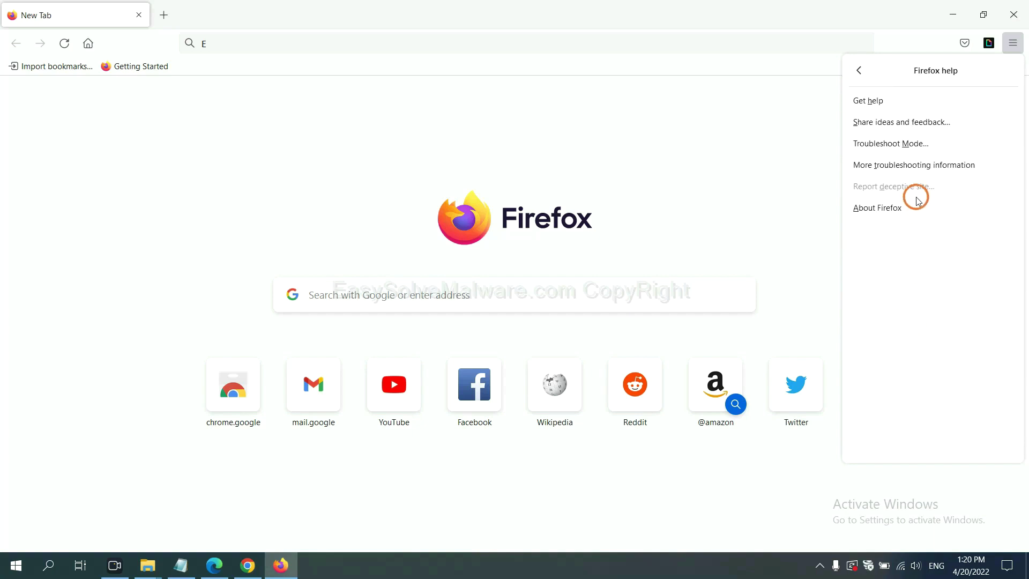
click(904, 169)
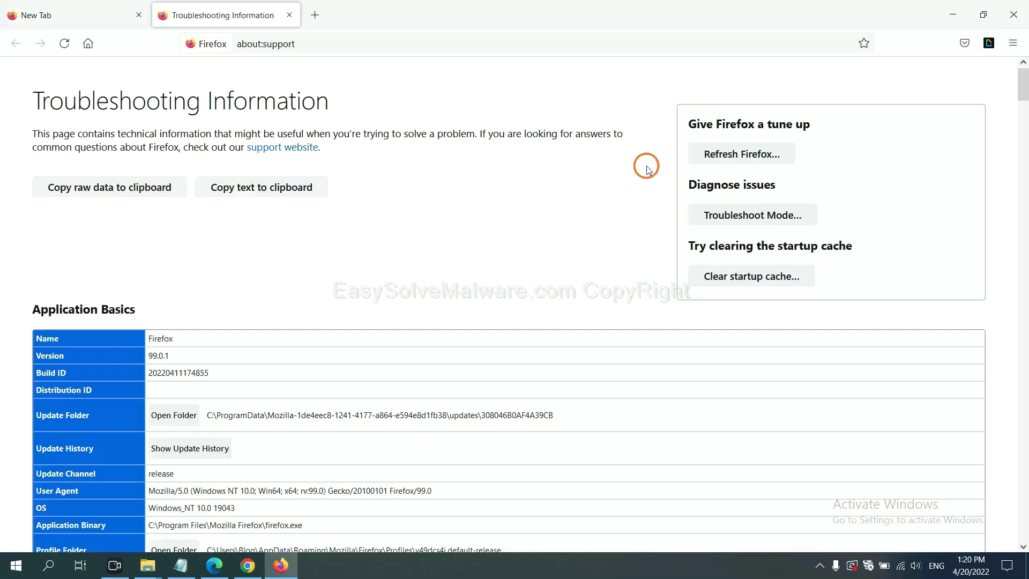
click(723, 158)
click(558, 159)
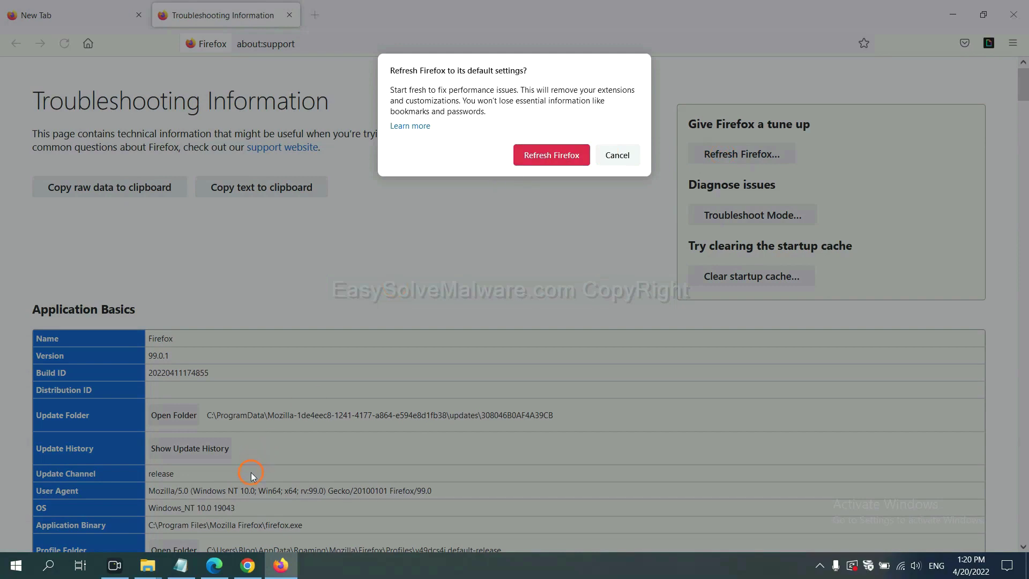
click(214, 565)
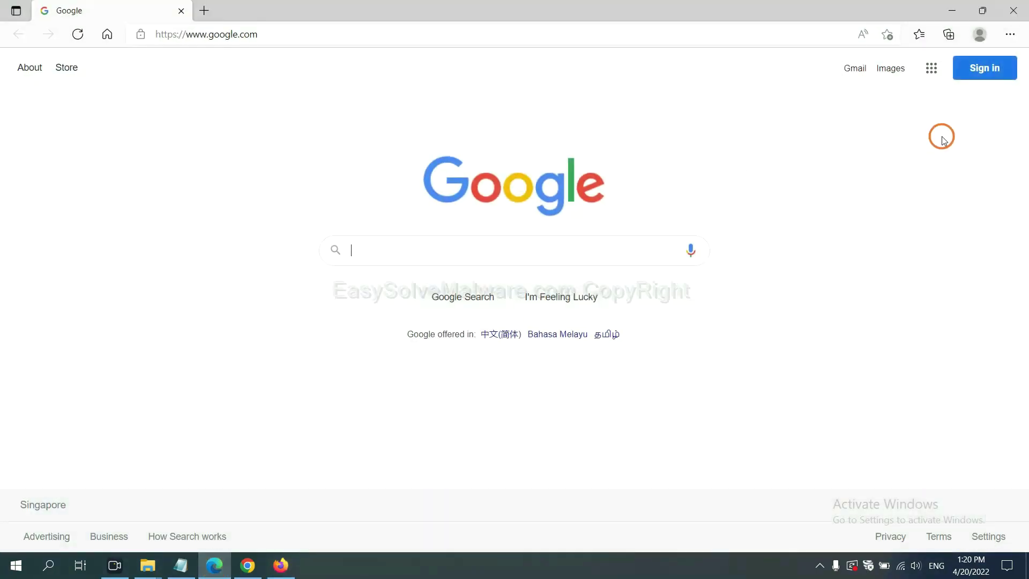
Search Edge settings for 'reset' and raise the Restore settings to default values confirmation.
click(1009, 35)
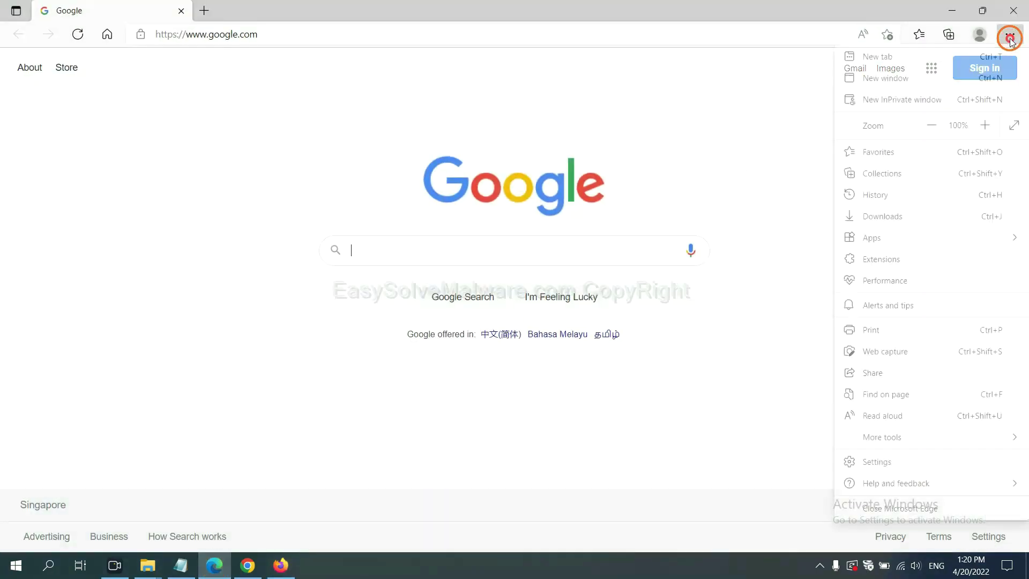
click(887, 461)
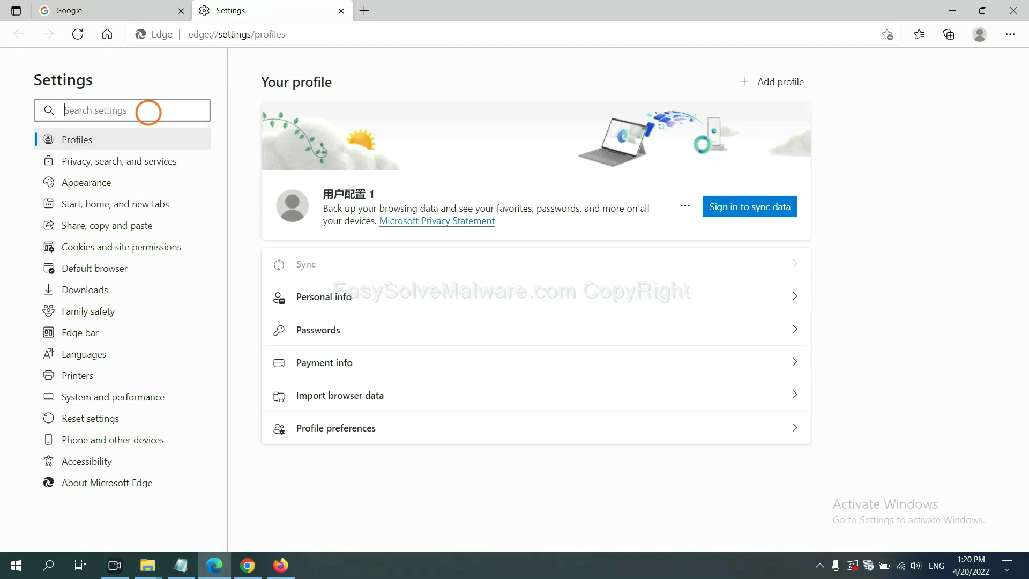
text(re)
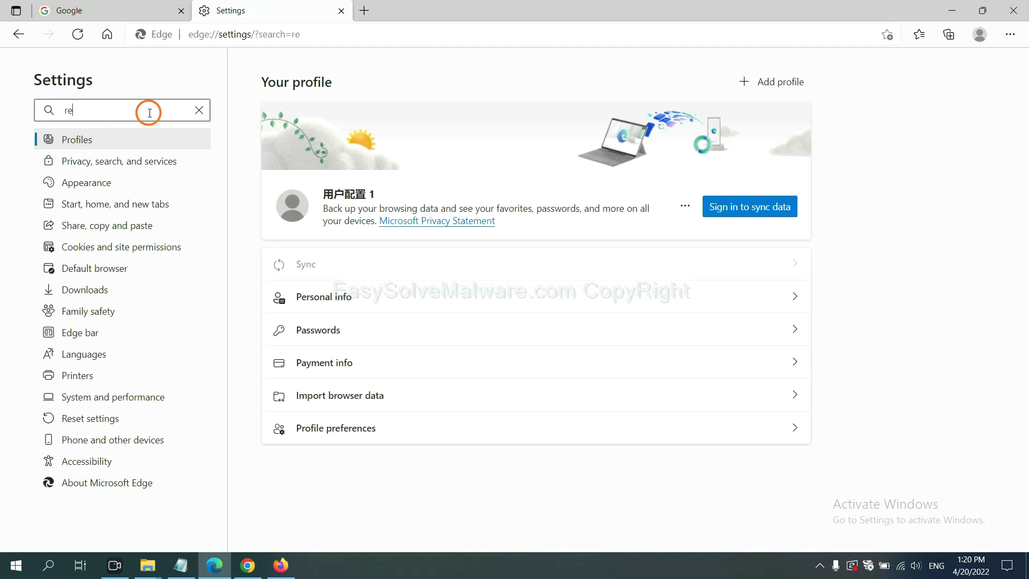
text(set)
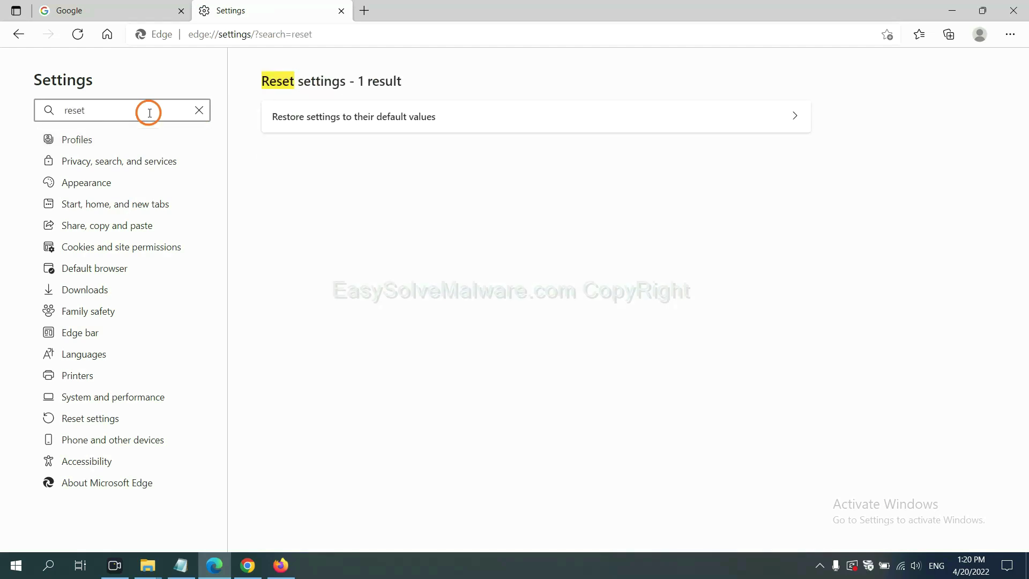
click(361, 114)
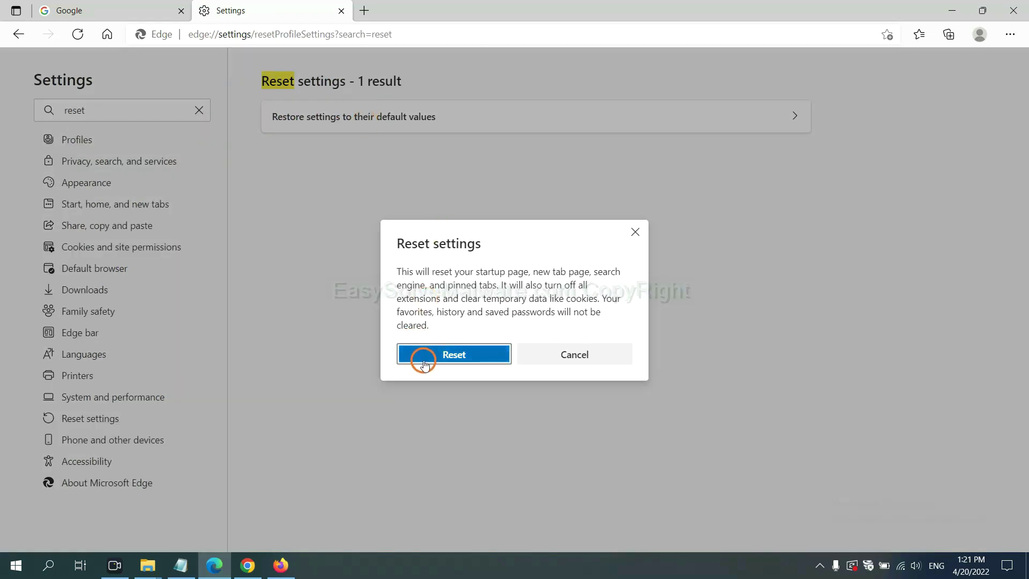